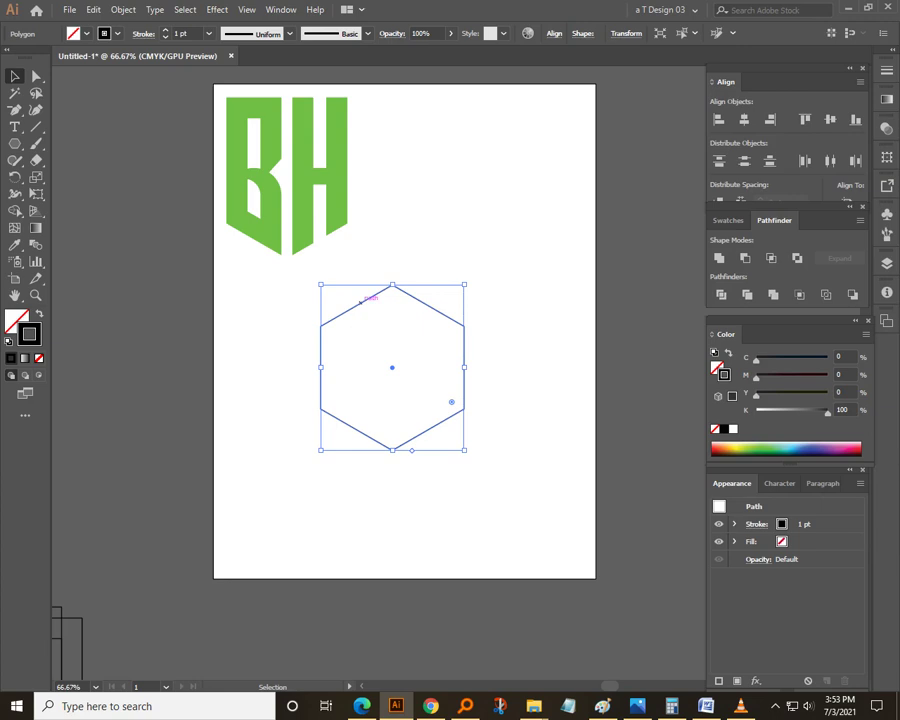
Duplicate the hexagon straight down by half its height and unite both hexagons into one elongated shape
{"action": "left_click_drag", "start_coordinate": [392, 367], "coordinate": [392, 450]}
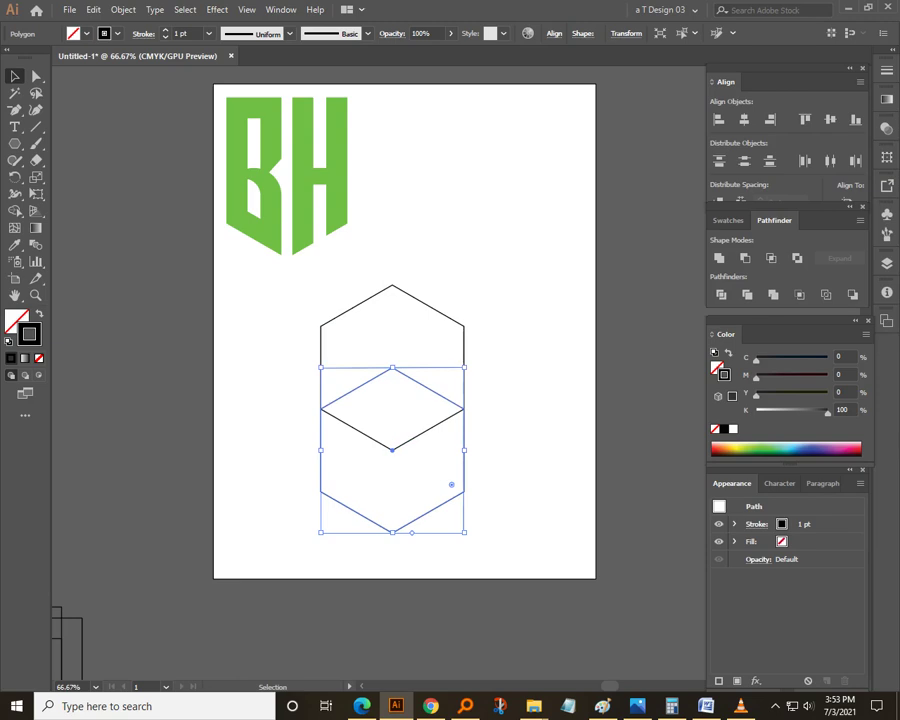
{"action": "left_click_drag", "start_coordinate": [281, 307], "coordinate": [487, 536]}
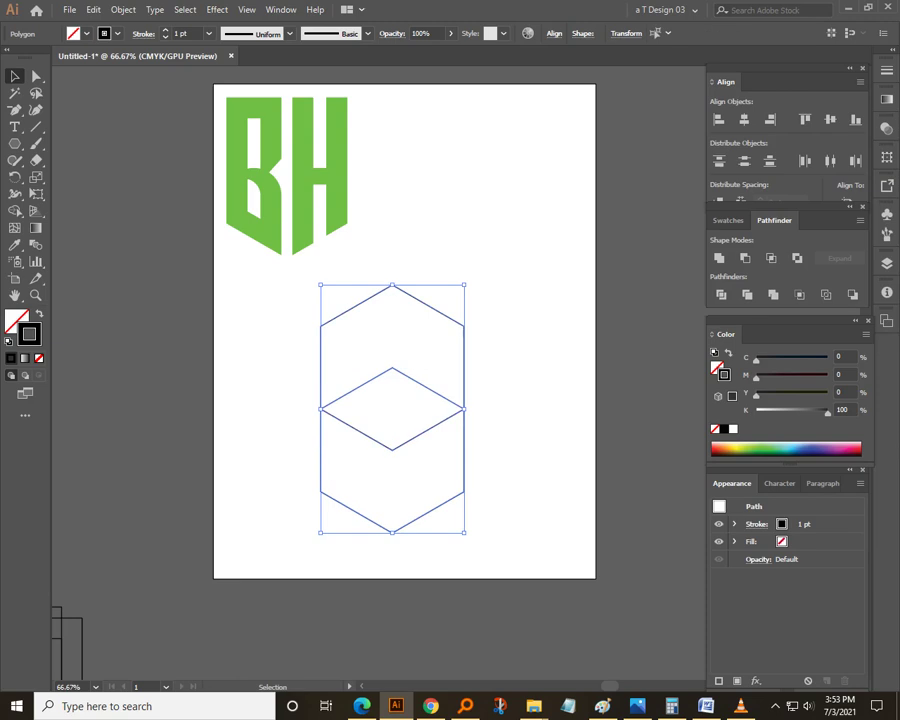
{"action": "left_click", "coordinate": [719, 258]}
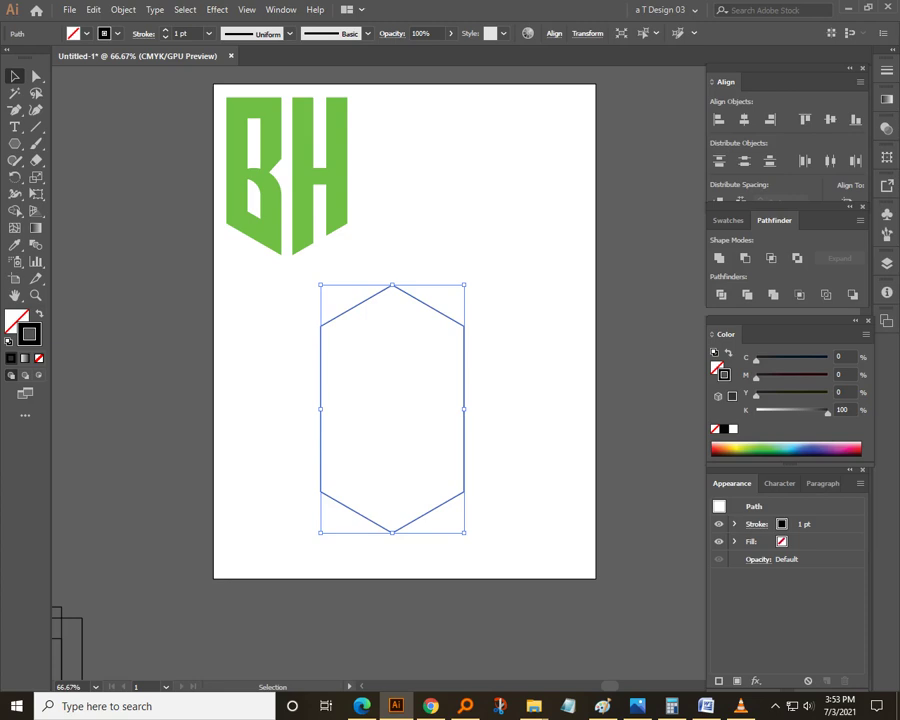
{"action": "left_click", "coordinate": [536, 378]}
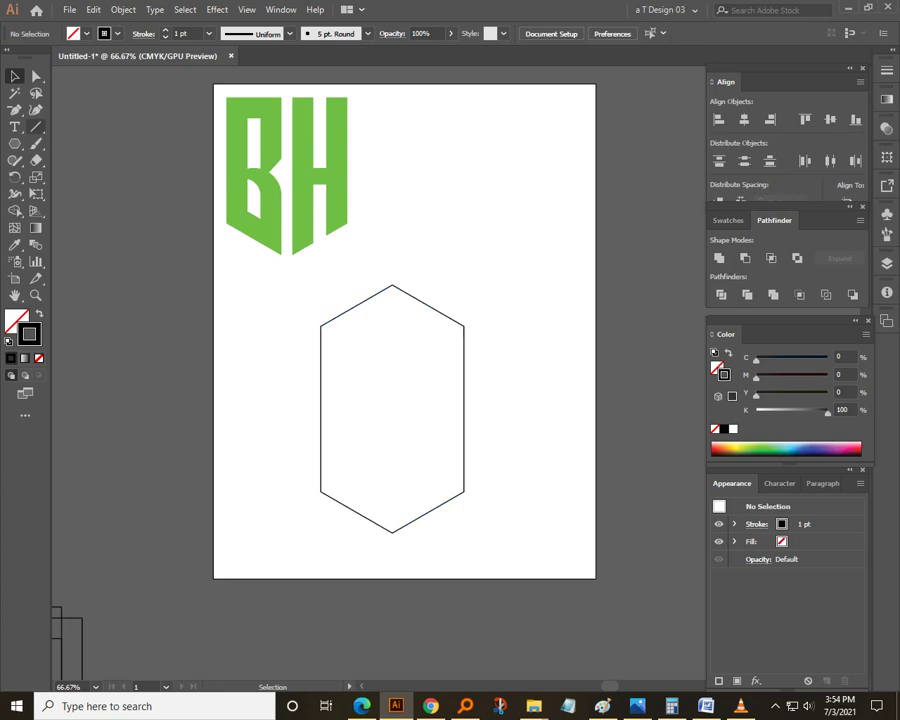
Draw a vertical line through the elongated hexagon's centre, divide the shape along it with Pathfinder, and ungroup the halves
{"action": "left_click", "coordinate": [36, 127]}
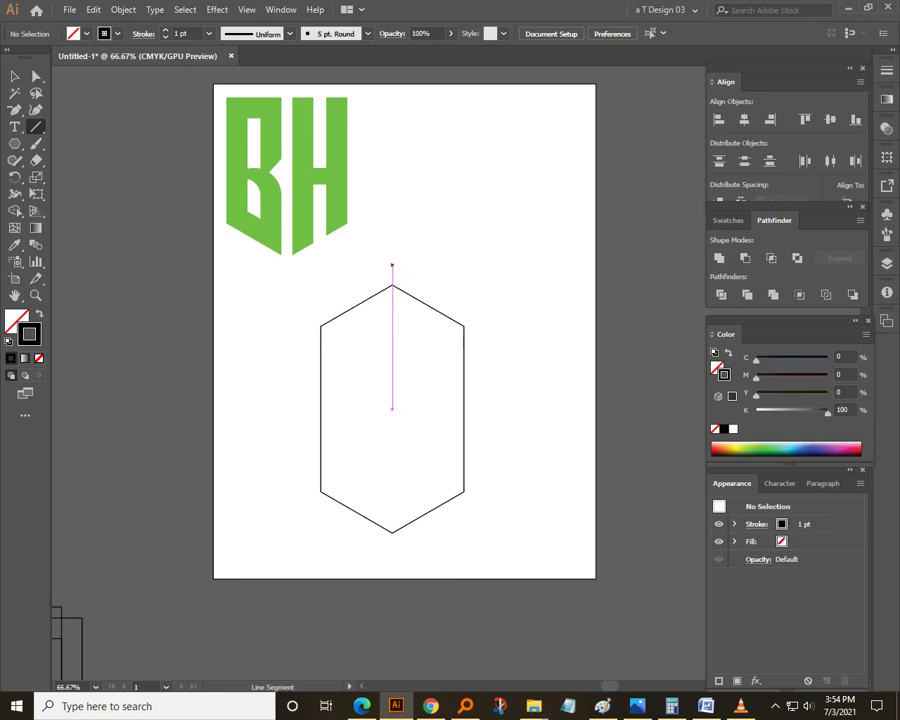
{"action": "left_click_drag", "start_coordinate": [392, 265], "coordinate": [392, 570]}
{"action": "key", "text": "v"}
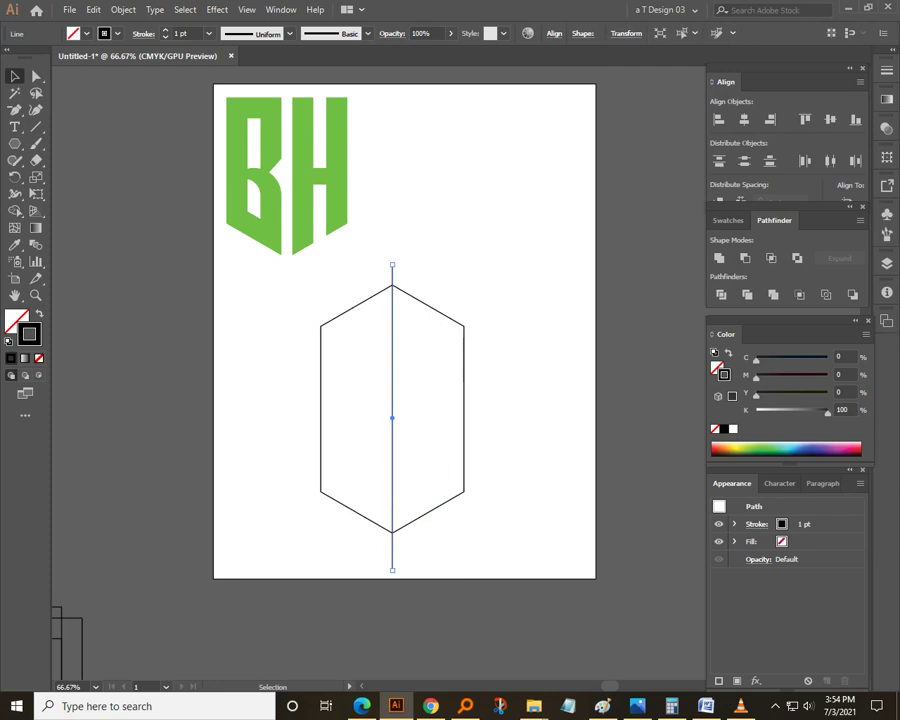
{"action": "left_click_drag", "start_coordinate": [245, 291], "coordinate": [468, 476]}
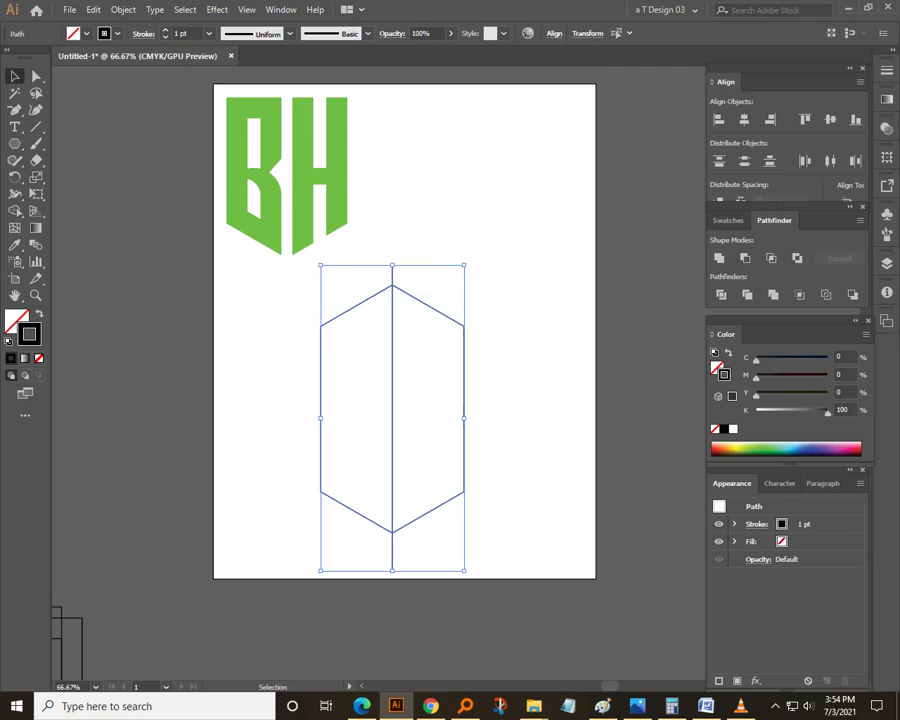
{"action": "left_click", "coordinate": [721, 295]}
{"action": "right_click", "coordinate": [428, 331]}
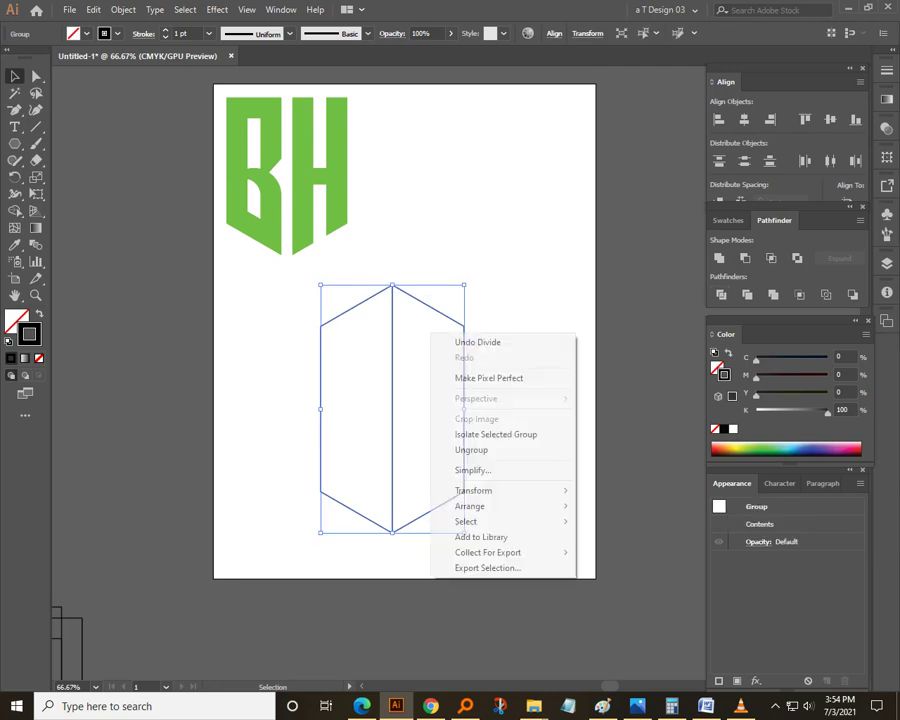
{"action": "left_click", "coordinate": [470, 448]}
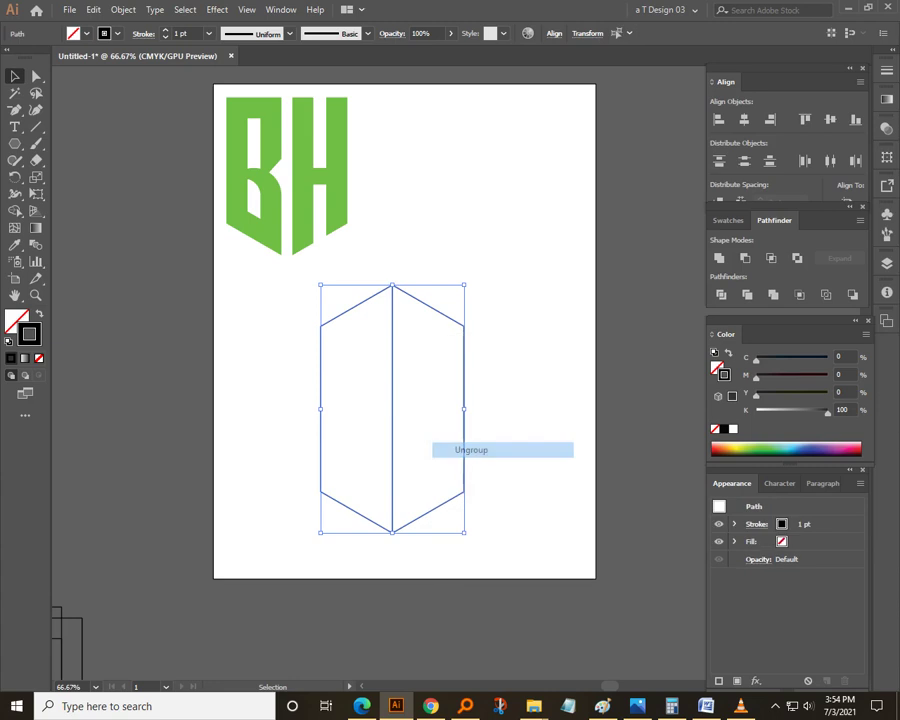
Move the right half of the divided hexagon 19 pt horizontally away from the left half
{"action": "left_click_drag", "start_coordinate": [442, 313], "coordinate": [454, 313]}
{"action": "key", "text": "ctrl+z"}
{"action": "left_click", "coordinate": [454, 313]}
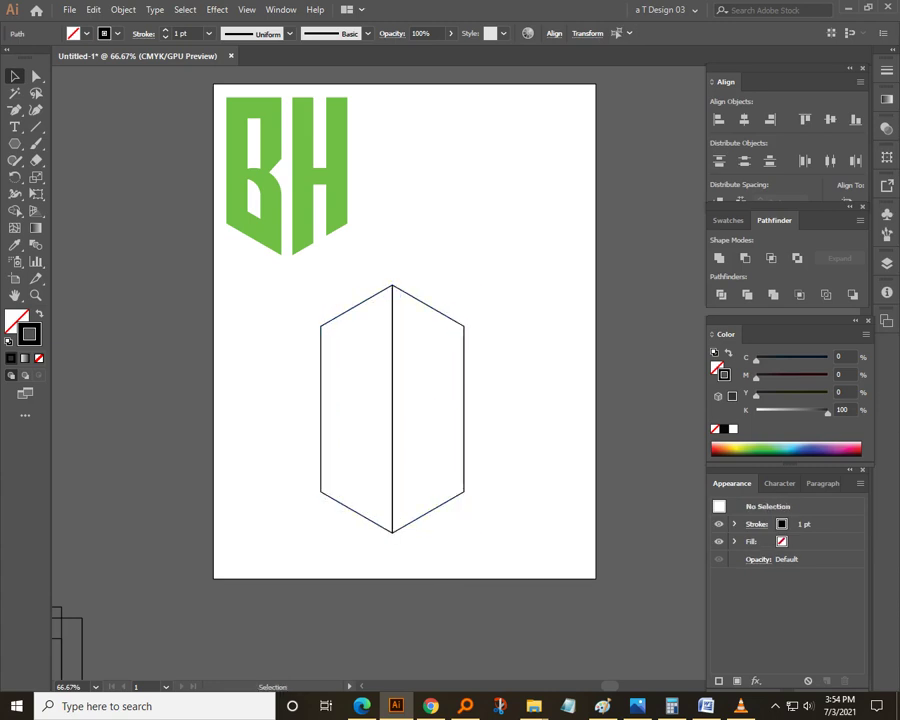
{"action": "left_click_drag", "start_coordinate": [391, 408], "coordinate": [404, 408]}
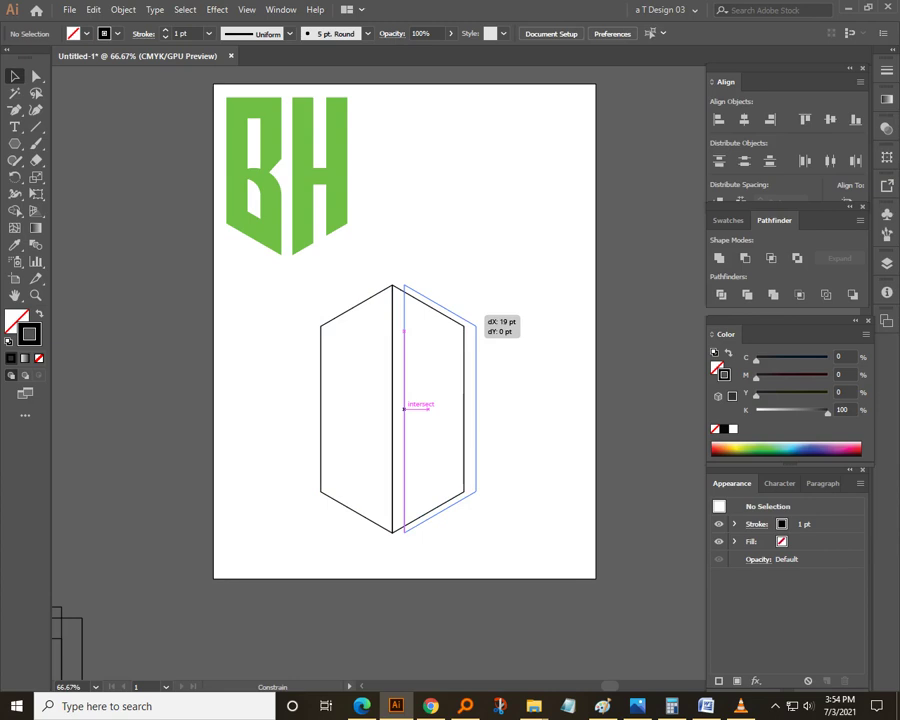
{"action": "left_click_drag", "start_coordinate": [454, 313], "coordinate": [454, 313]}
{"action": "left_click", "coordinate": [510, 312]}
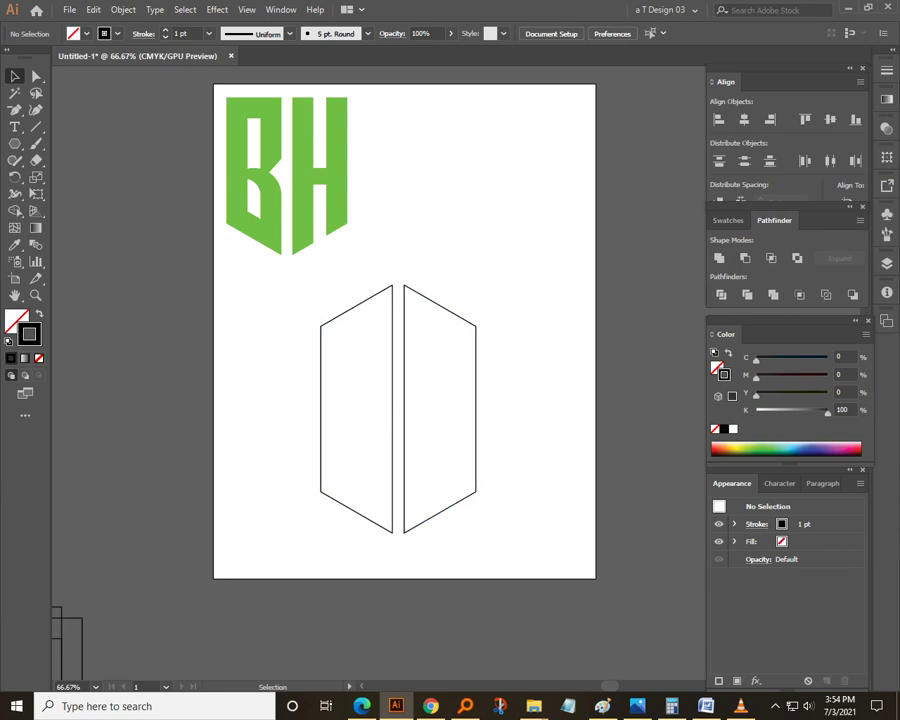
Group the two hexagon halves together
{"action": "scroll", "coordinate": [412, 387], "scroll_direction": "up", "scroll_amount": 1}
{"action": "scroll", "coordinate": [398, 426], "scroll_direction": "down", "scroll_amount": 1}
{"action": "left_click", "coordinate": [392, 349]}
{"action": "right_click", "coordinate": [392, 349]}
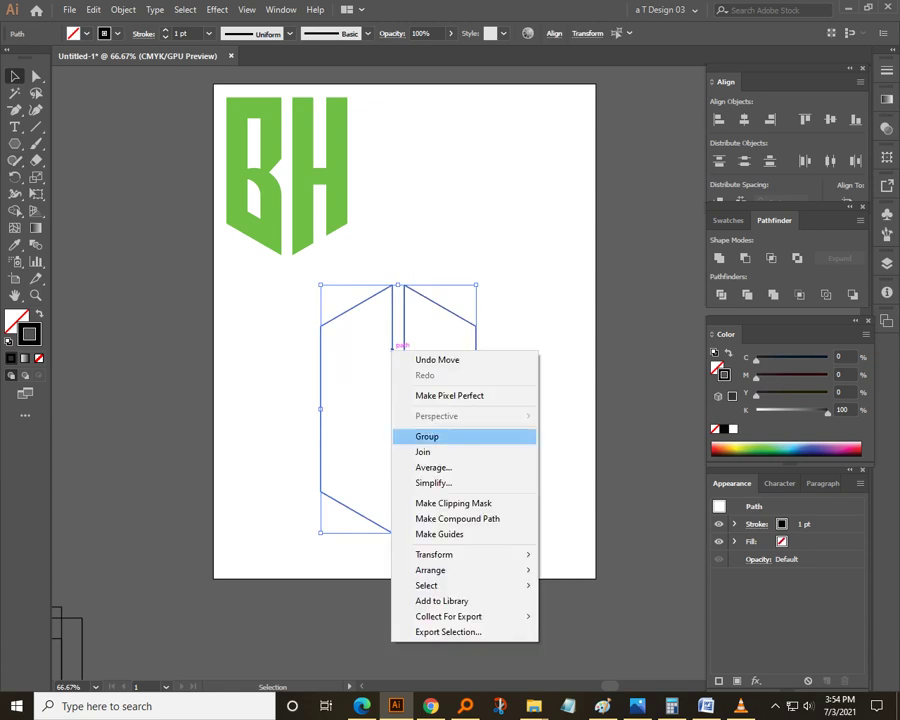
{"action": "left_click", "coordinate": [428, 432]}
Offset the paths of the grouped halves by -42 pt with mitered joins and preview on
{"action": "left_click", "coordinate": [123, 9]}
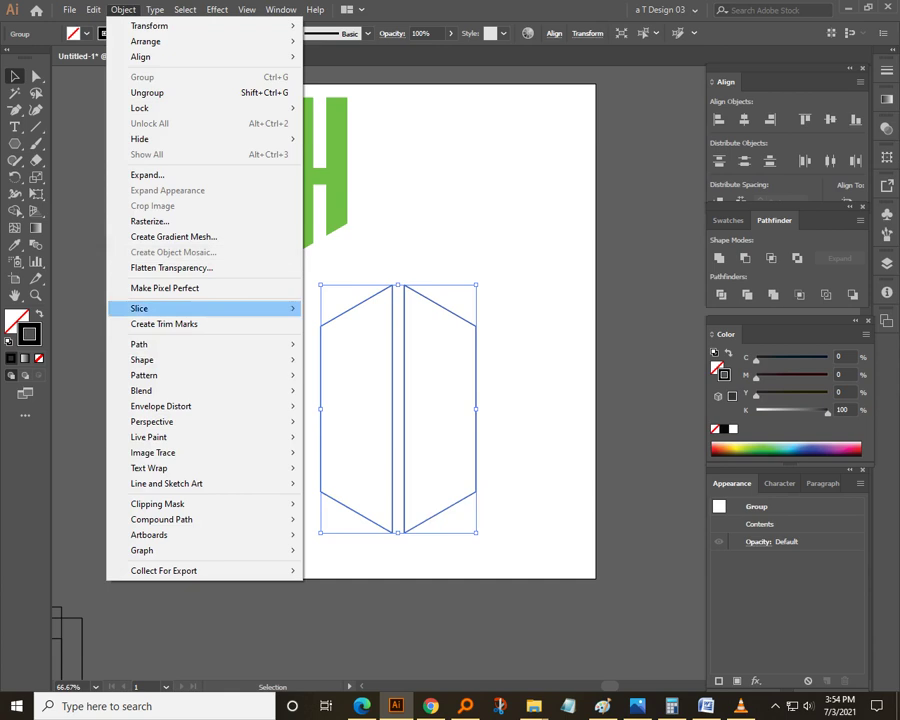
{"action": "mouse_move", "coordinate": [190, 344]}
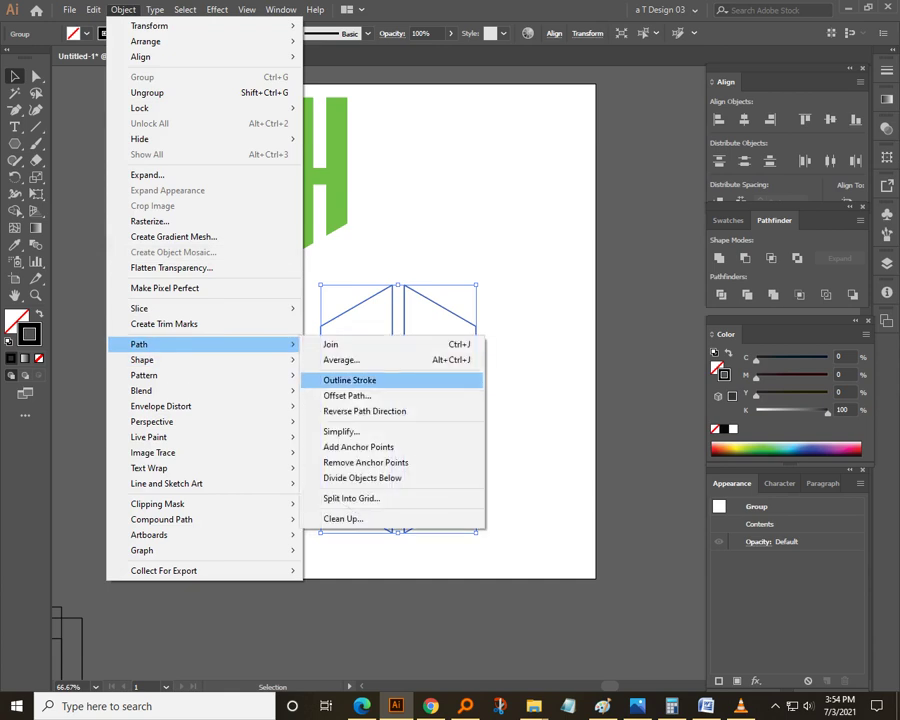
{"action": "left_click", "coordinate": [347, 395]}
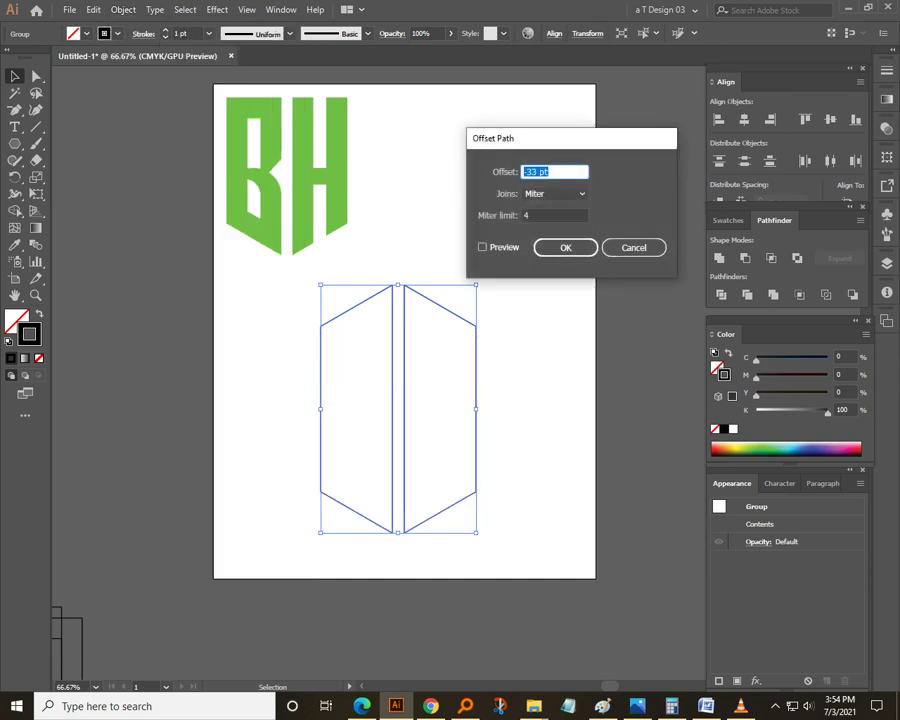
{"action": "left_click", "coordinate": [482, 247]}
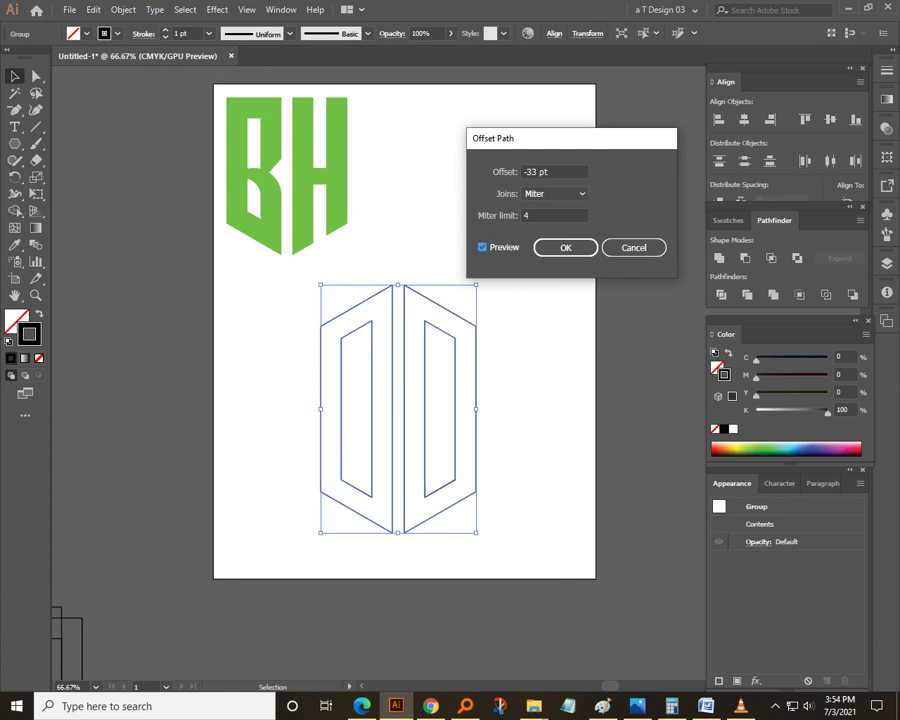
{"action": "left_click", "coordinate": [553, 171]}
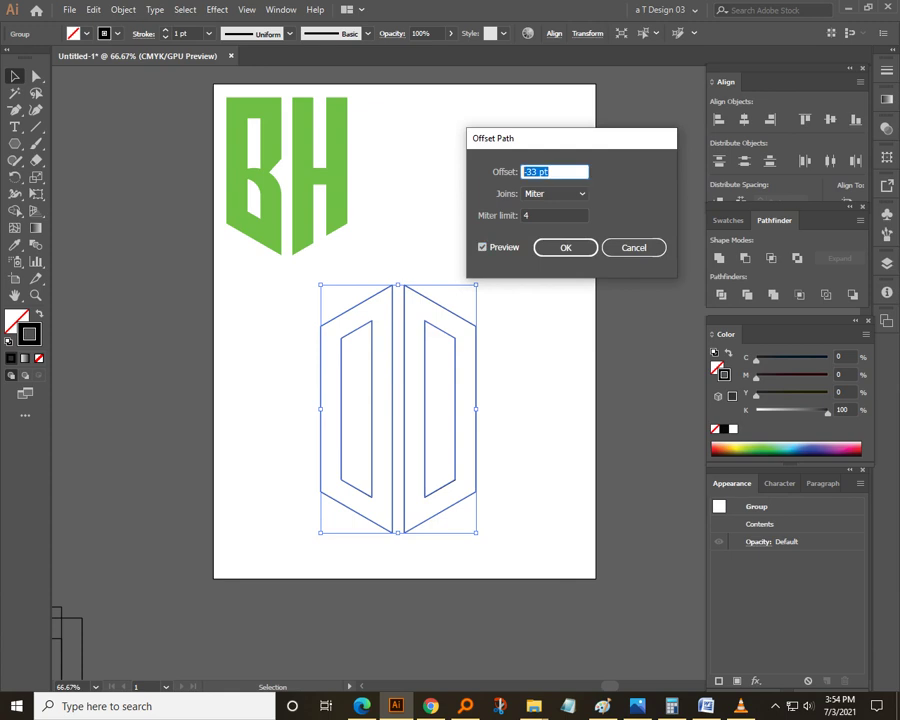
{"action": "key", "text": "Down"}
{"action": "key", "text": "Down"}
{"action": "key", "text": "Down"}
{"action": "key", "text": "Down"}
{"action": "key", "text": "Down"}
{"action": "key", "text": "Down"}
{"action": "key", "text": "Down"}
{"action": "key", "text": "Down"}
{"action": "key", "text": "Down"}
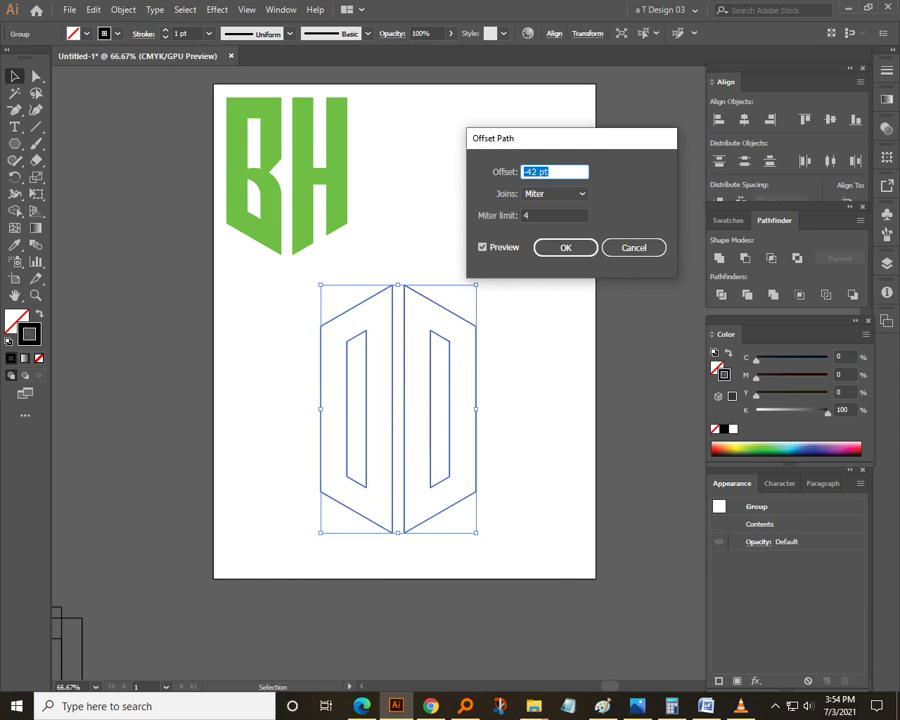
{"action": "key", "text": "Return"}
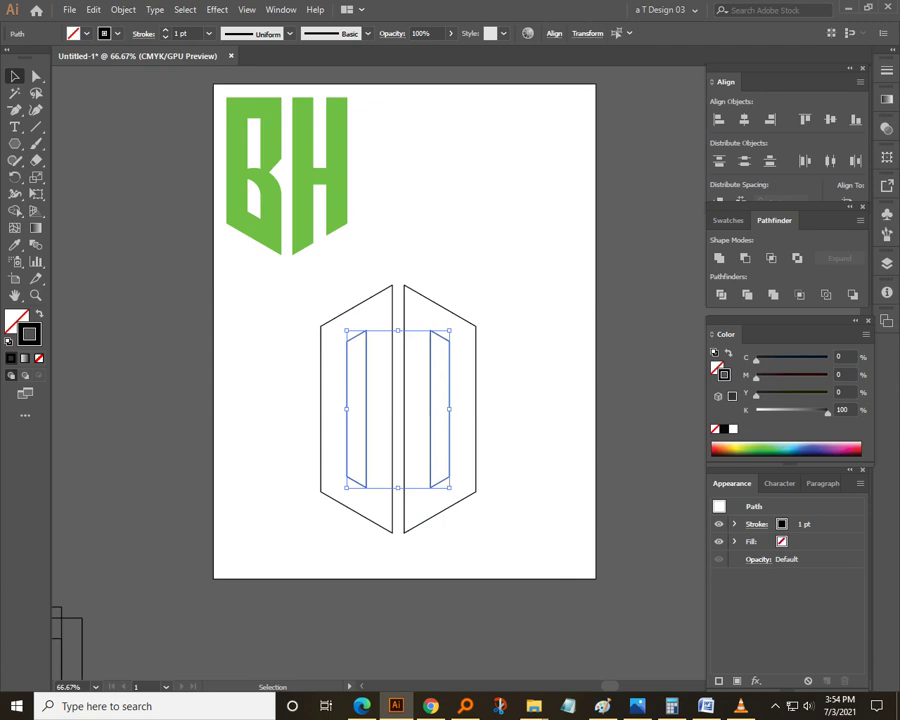
{"action": "key", "text": "ctrl+shift+a"}
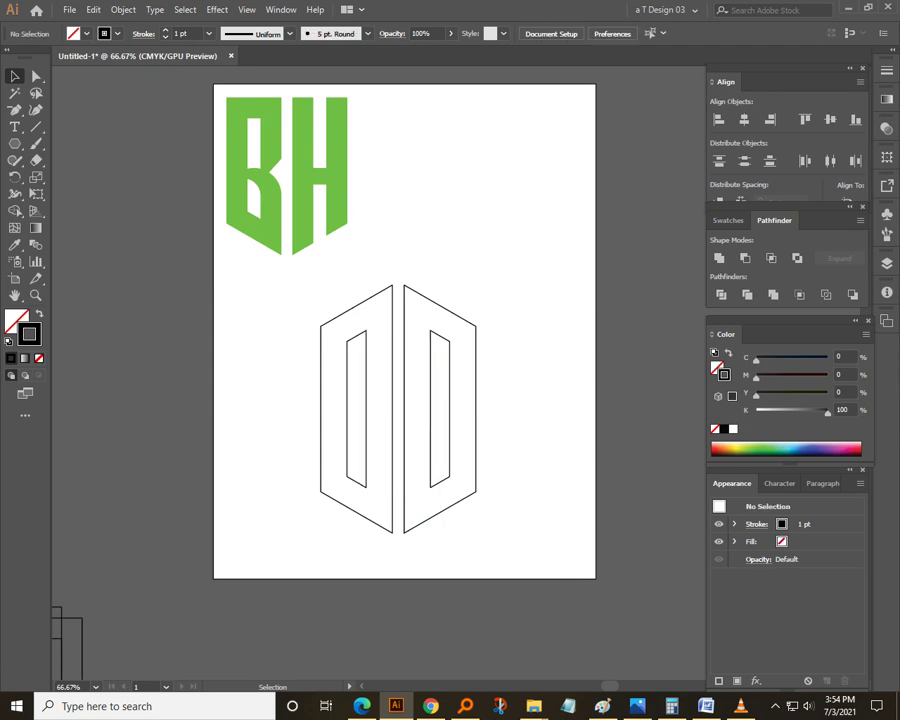
Draw a thin horizontal rectangle from inside the right half's inner shape and stretch it past the artboard's right edge
{"action": "left_click", "coordinate": [15, 143]}
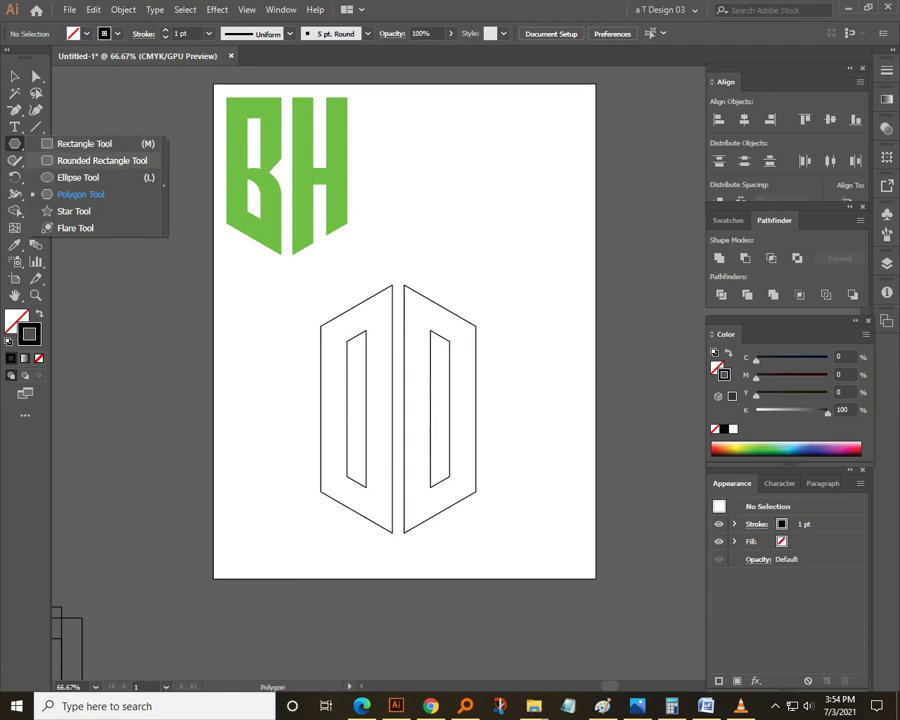
{"action": "left_click", "coordinate": [80, 146]}
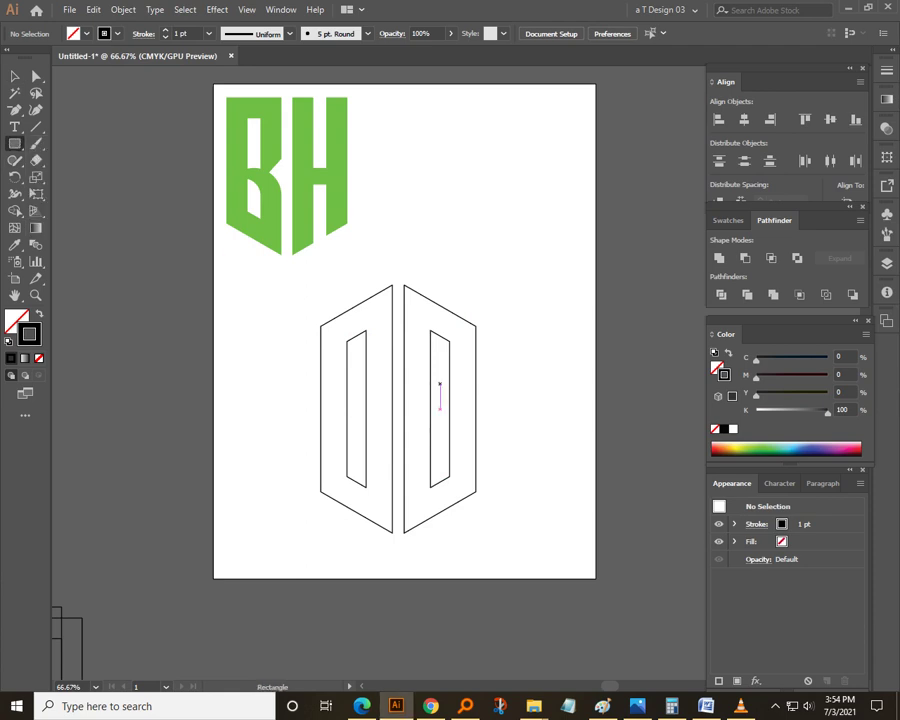
{"action": "left_click_drag", "start_coordinate": [440, 384], "coordinate": [531, 408]}
{"action": "key", "text": "v"}
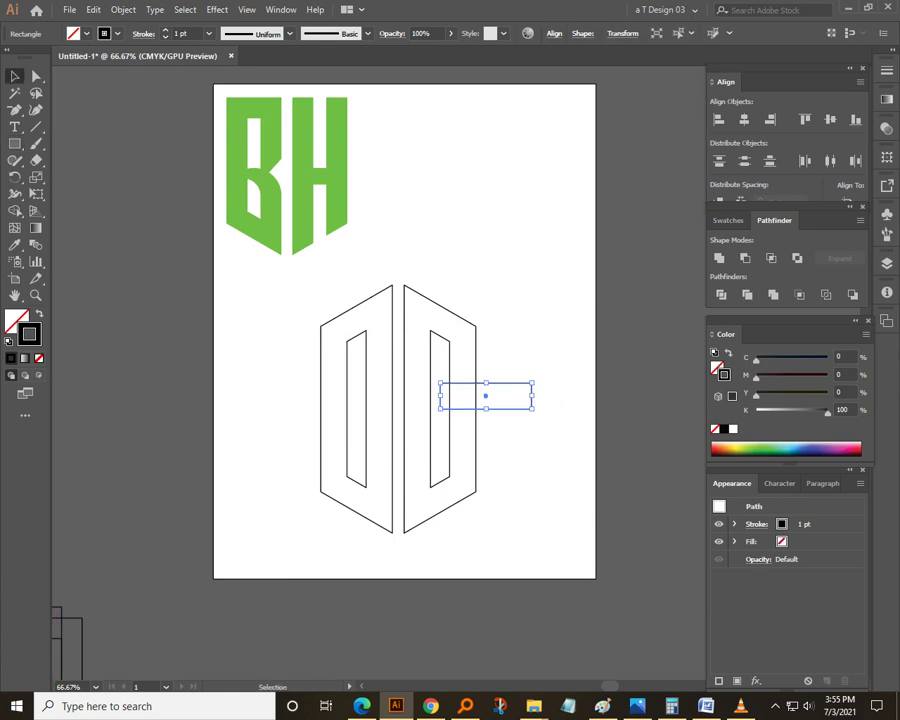
{"action": "left_click_drag", "start_coordinate": [531, 395], "coordinate": [674, 395]}
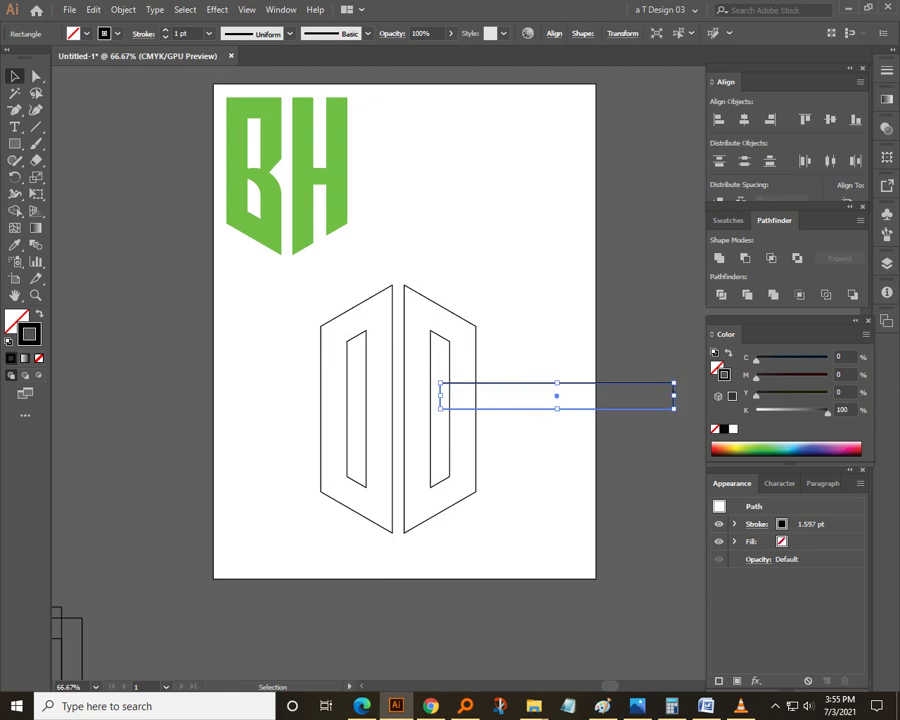
Centre the rectangle vertically on the hexagon halves and move it left to start at the right half's inner edge
{"action": "left_click", "coordinate": [403, 380], "text": "shift"}
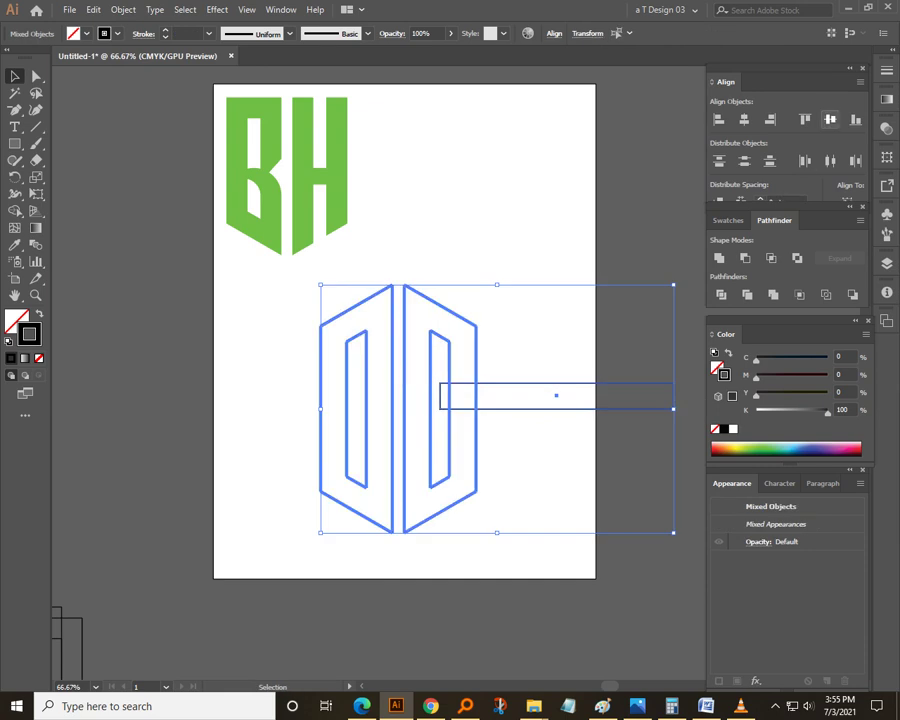
{"action": "left_click", "coordinate": [830, 119]}
{"action": "left_click", "coordinate": [640, 296]}
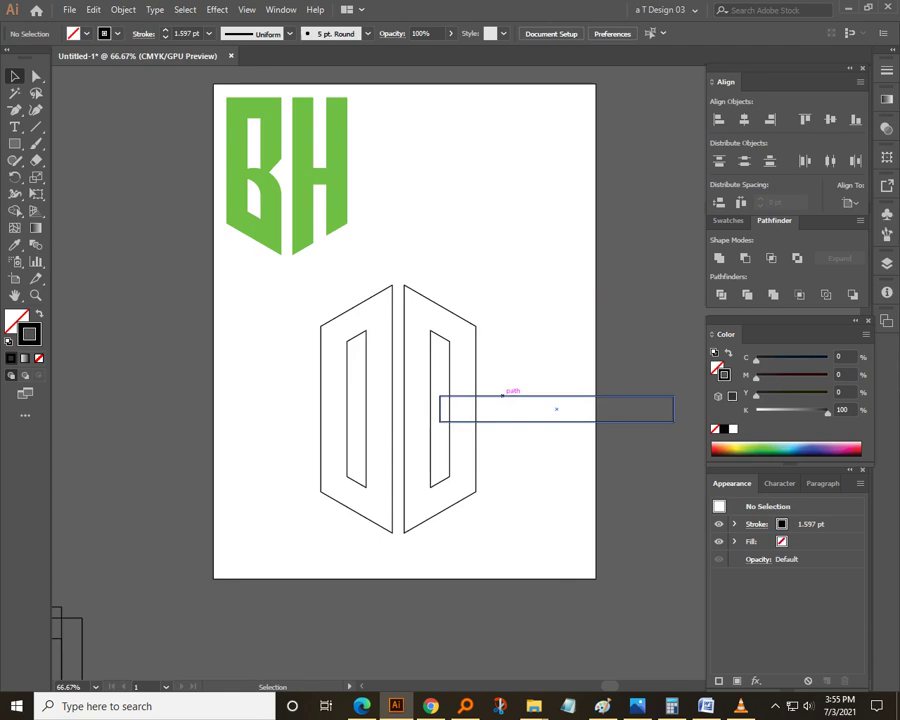
{"action": "left_click_drag", "start_coordinate": [554, 406], "coordinate": [518, 408]}
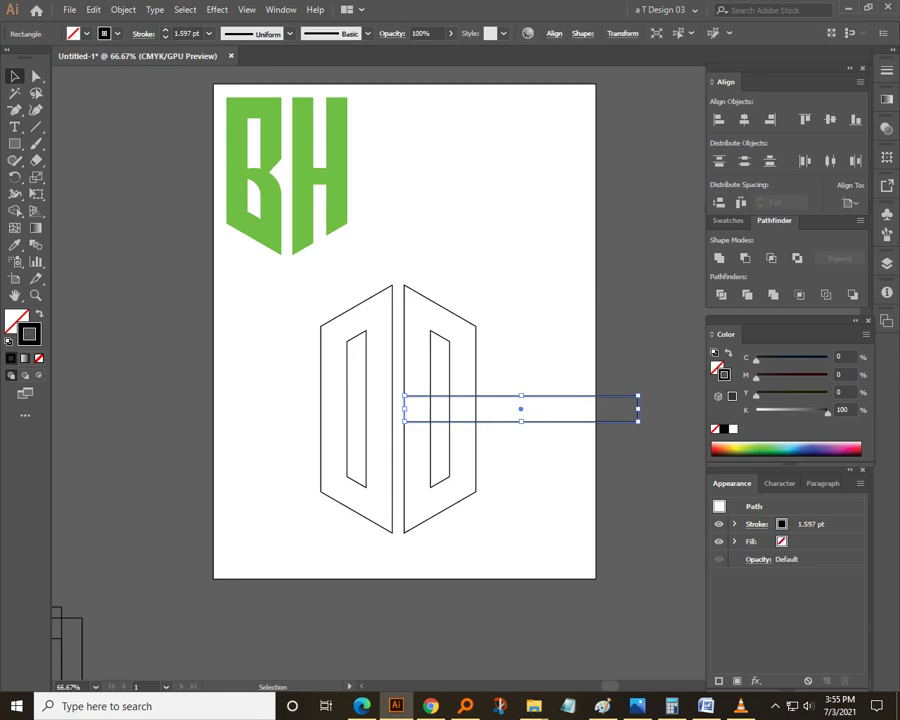
Set the horizontal rectangle's stroke weight to 1 pt and deselect it
{"action": "key", "text": "ctrl+F10"}
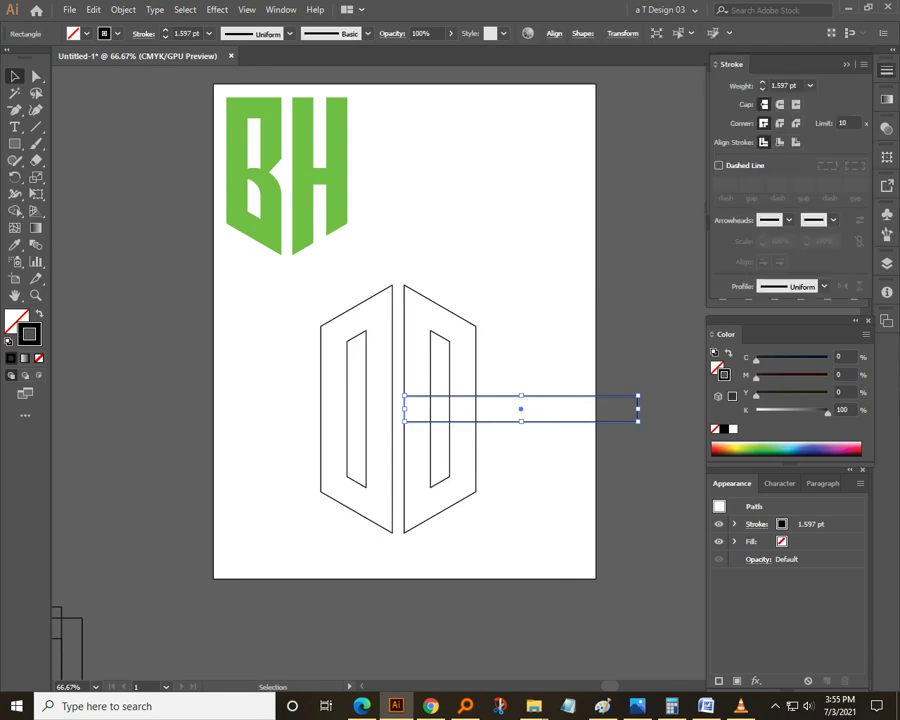
{"action": "left_click", "coordinate": [773, 85]}
{"action": "double_click", "coordinate": [773, 85]}
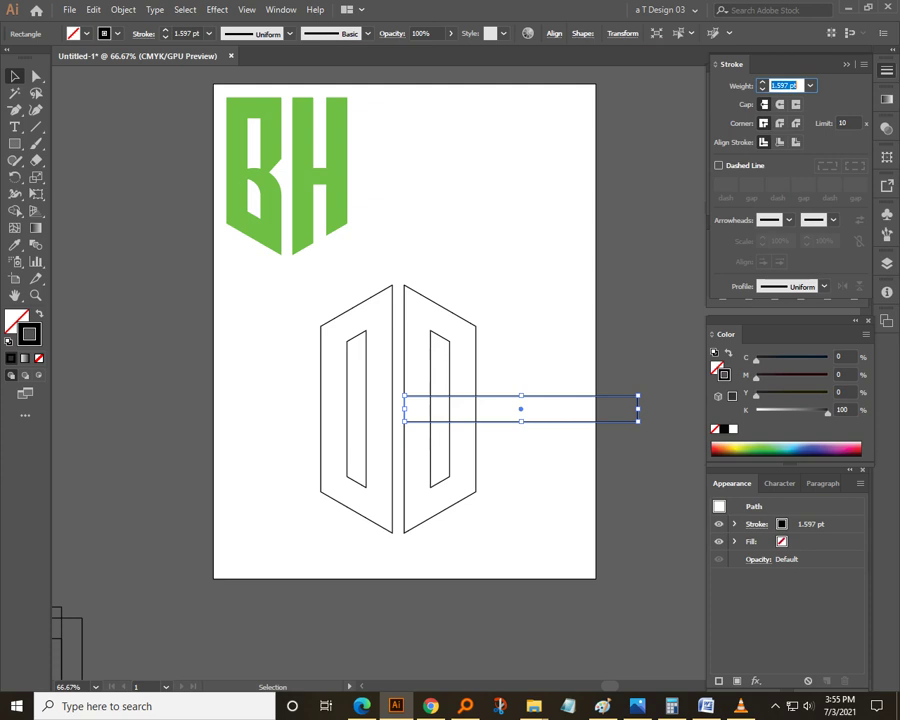
{"action": "type", "text": "1"}
{"action": "key", "text": "Return"}
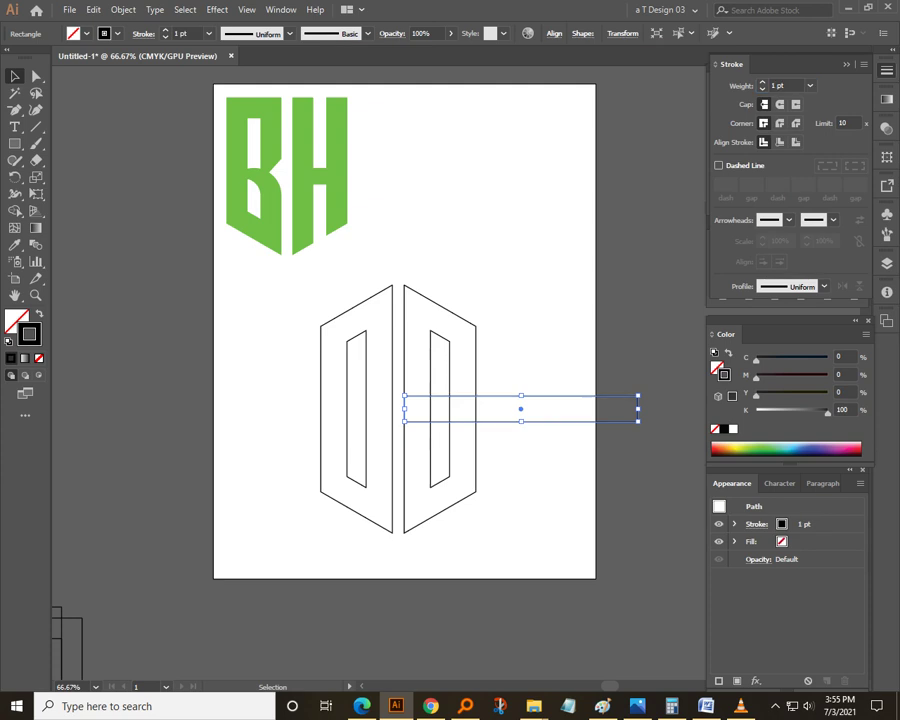
{"action": "key", "text": "ctrl+shift+a"}
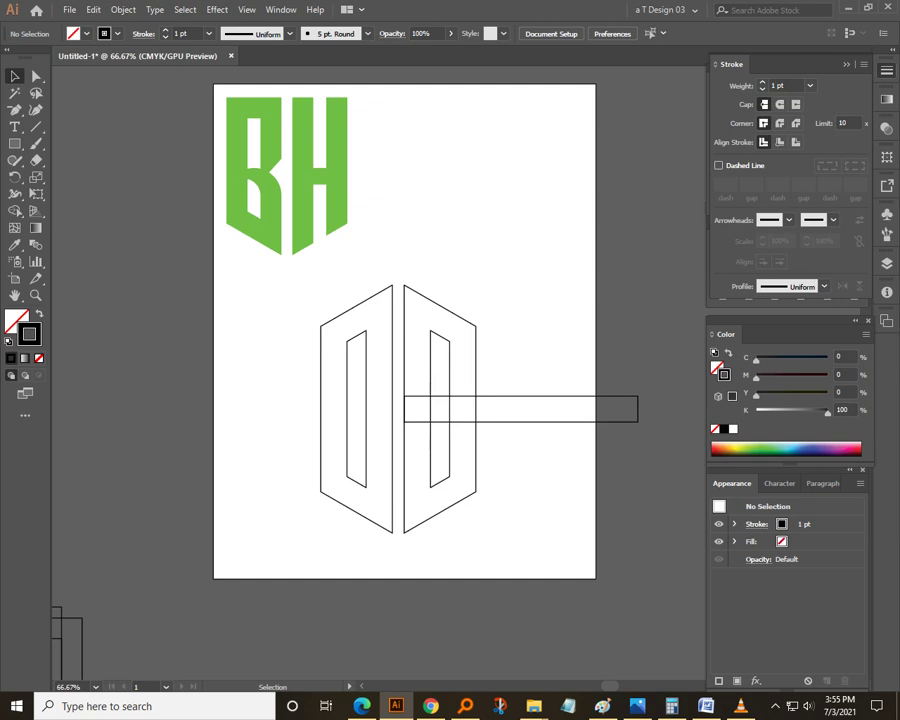
{"action": "left_click", "coordinate": [520, 408]}
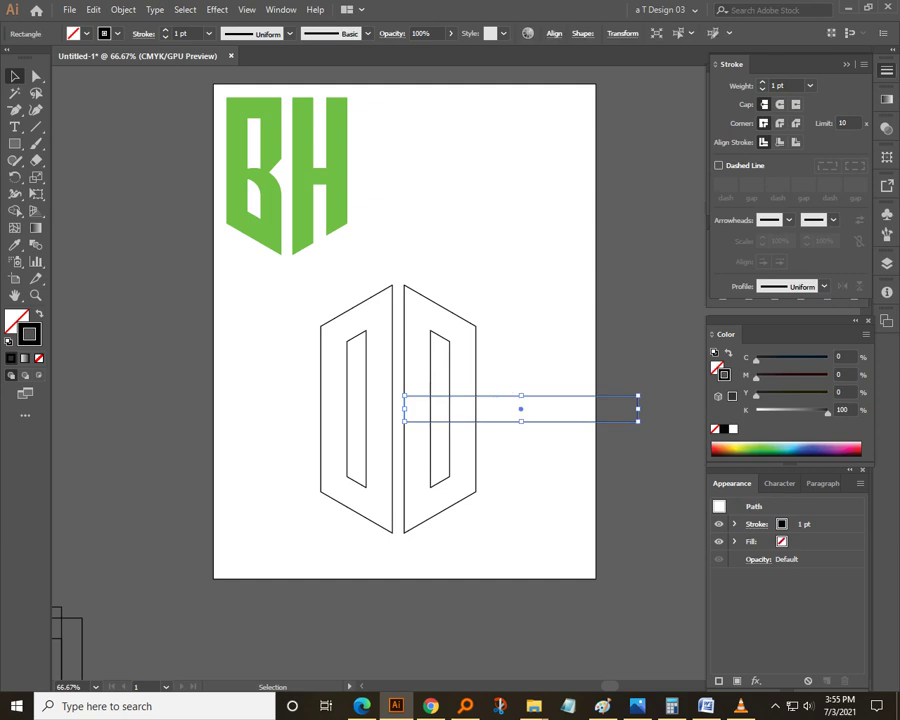
{"action": "scroll", "coordinate": [497, 396], "scroll_direction": "down", "scroll_amount": 2}
{"action": "scroll", "coordinate": [497, 396], "scroll_direction": "up", "scroll_amount": 1}
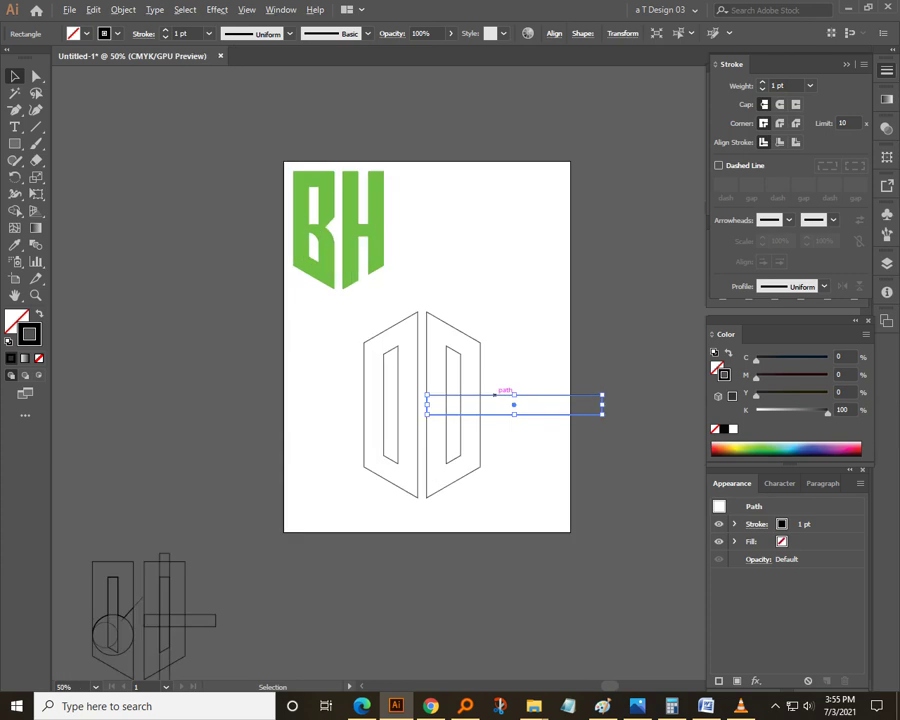
{"action": "scroll", "coordinate": [494, 395], "scroll_direction": "up", "scroll_amount": 1}
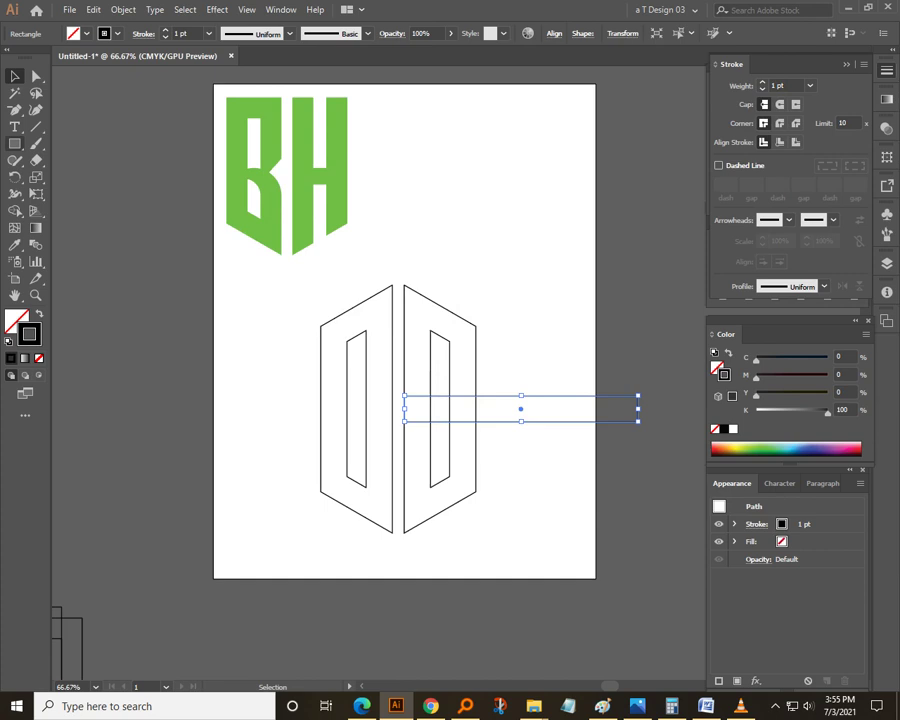
Draw a circle spanning the left half's full width, with its top level with the horizontal rectangle's upper edge
{"action": "left_click_drag", "start_coordinate": [15, 143], "coordinate": [80, 178]}
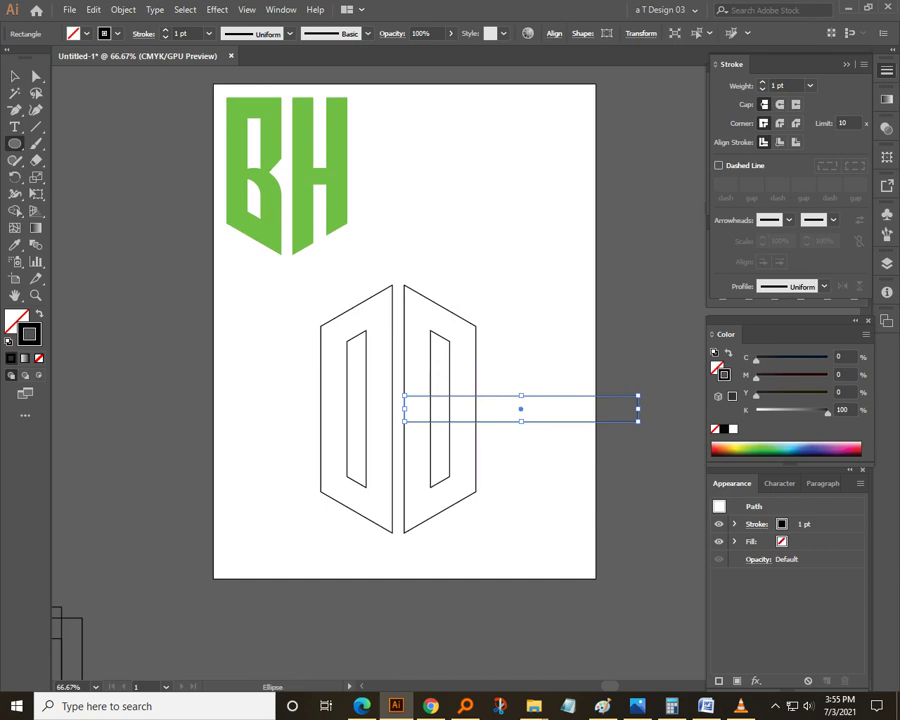
{"action": "scroll", "coordinate": [400, 435], "scroll_direction": "down", "scroll_amount": 1}
{"action": "scroll", "coordinate": [370, 415], "scroll_direction": "up", "scroll_amount": 1}
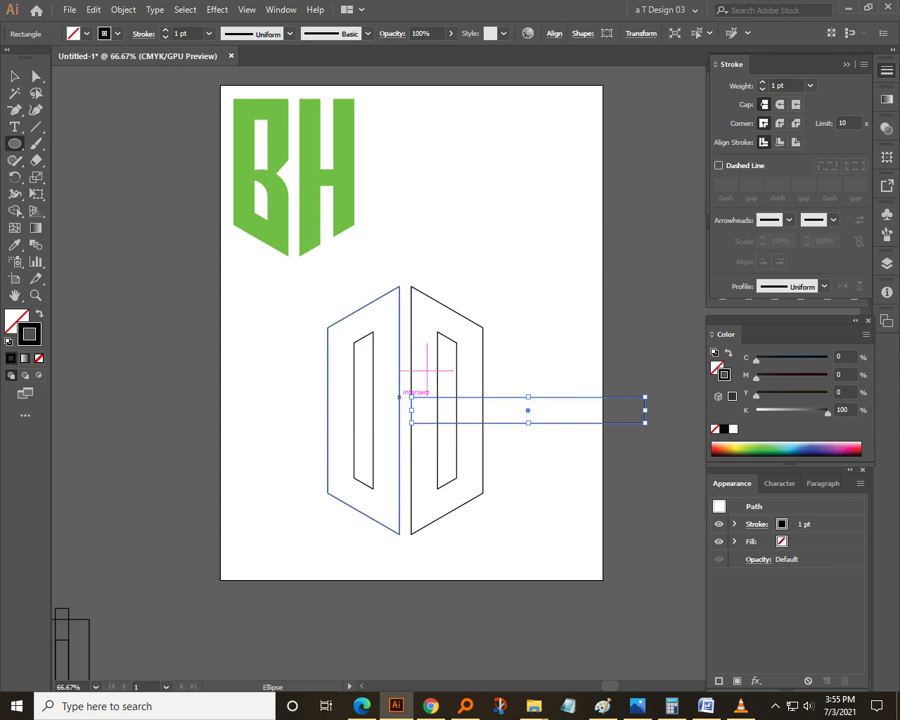
{"action": "left_click_drag", "start_coordinate": [400, 397], "coordinate": [359, 467]}
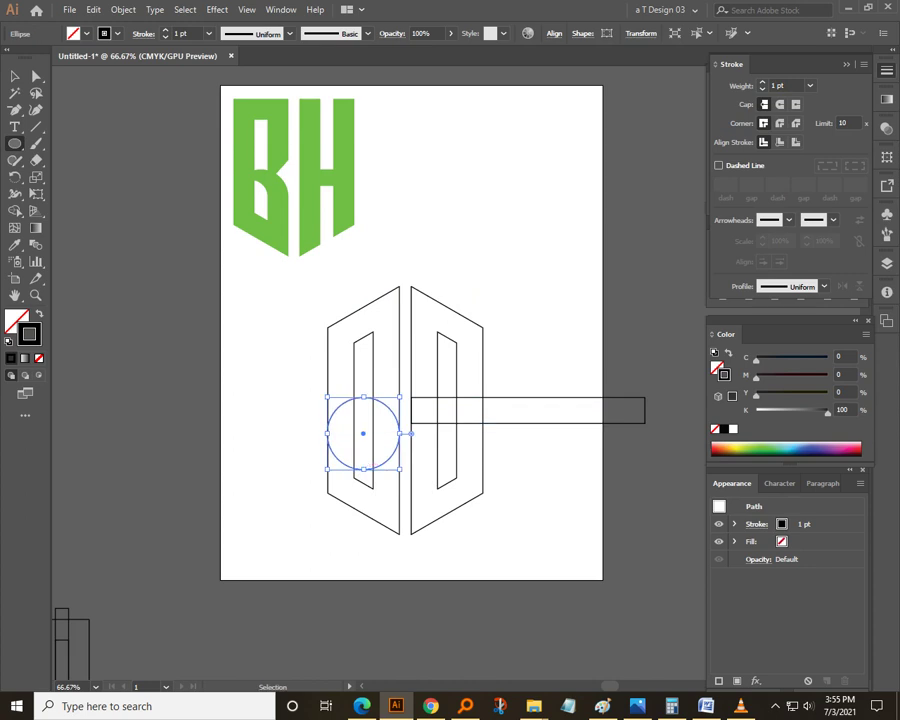
Check the circle's fit against the left half's side edges in outline view, then return to preview and deselect it
{"action": "key", "text": "ctrl+y"}
{"action": "scroll", "coordinate": [367, 453], "scroll_direction": "up", "scroll_amount": 6}
{"action": "scroll", "coordinate": [367, 453], "scroll_direction": "down", "scroll_amount": 3}
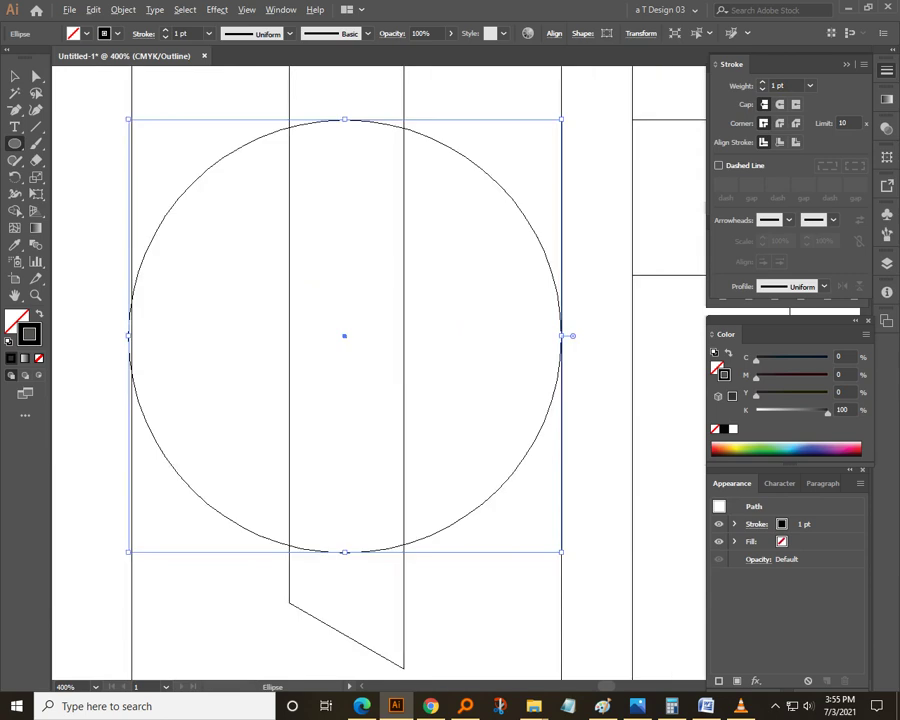
{"action": "key", "text": "a"}
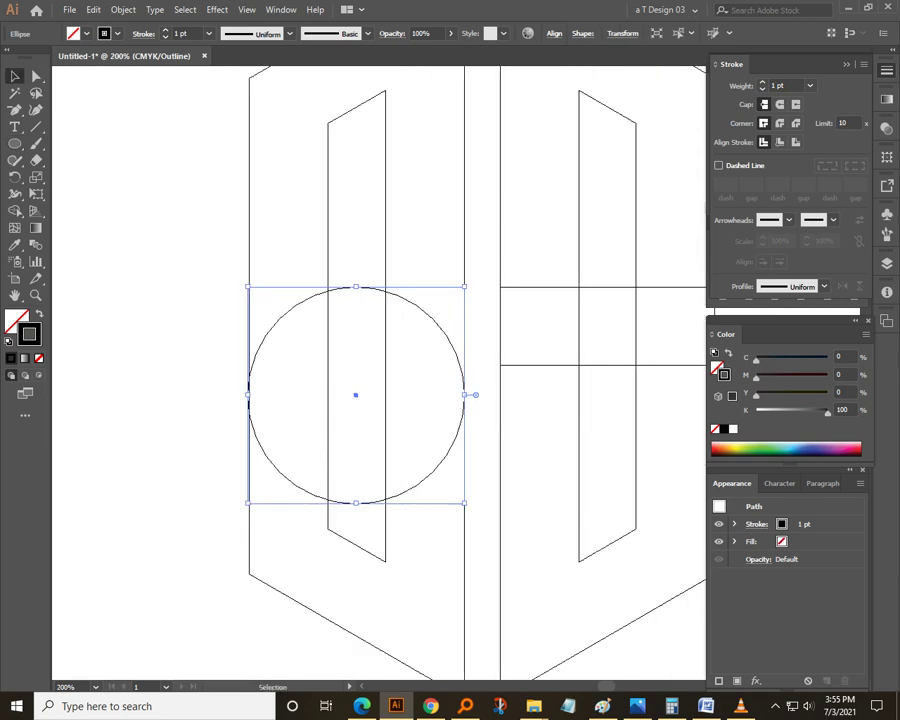
{"action": "key", "text": "ctrl+y"}
{"action": "key", "text": "v"}
{"action": "key", "text": "ctrl+minus"}
{"action": "key", "text": "ctrl+minus"}
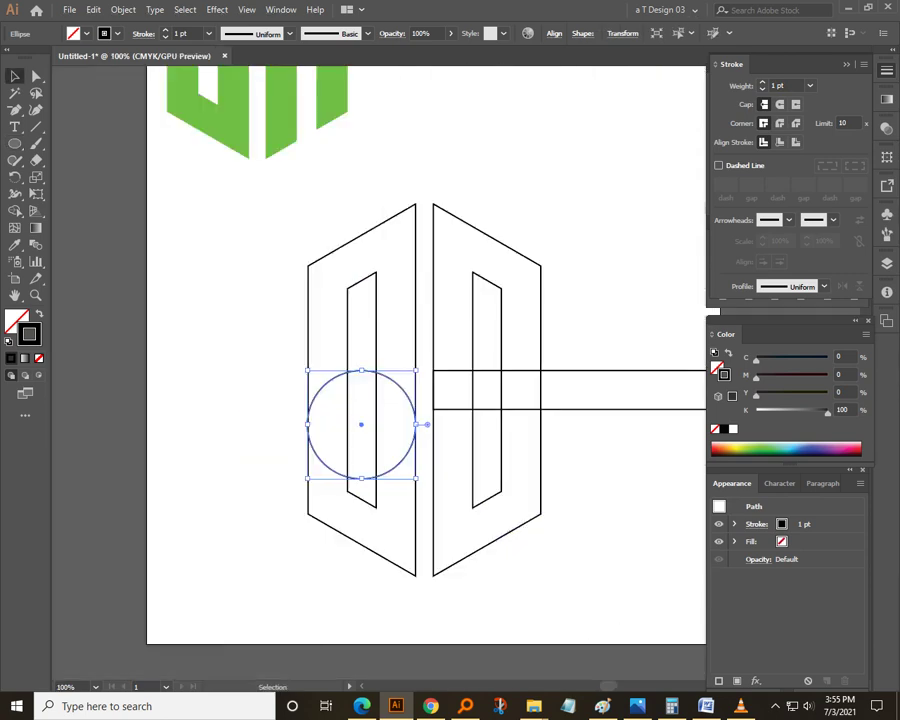
{"action": "key", "text": "ctrl+shift+a"}
{"action": "key", "text": "ctrl+minus"}
{"action": "key", "text": "ctrl+minus"}
{"action": "key", "text": "ctrl+minus"}
{"action": "key", "text": "ctrl+equal"}
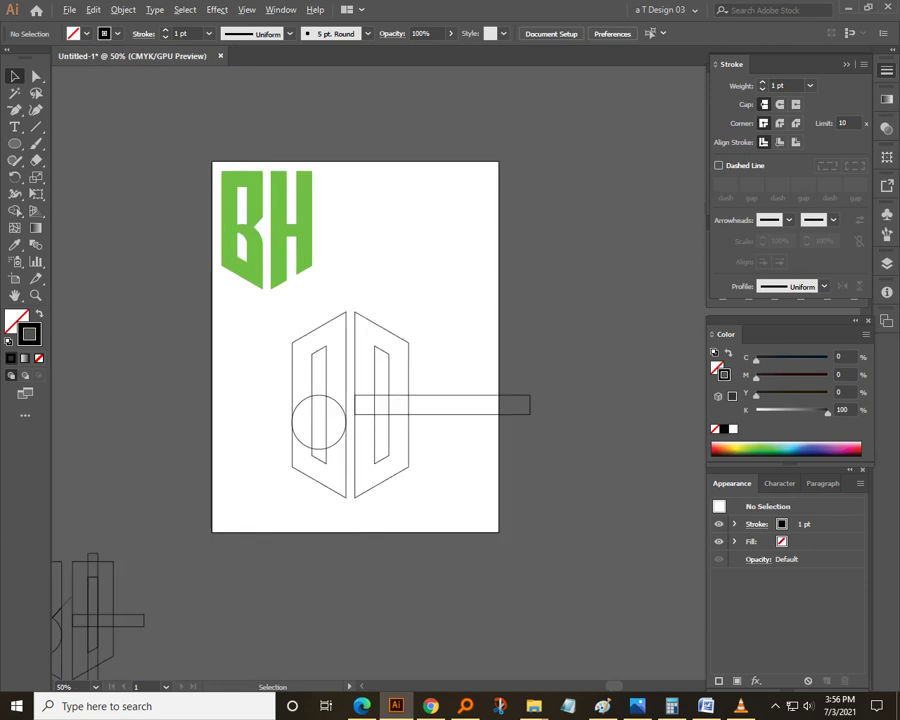
Copy the circle on the left half and paste the duplicate in front of it
{"action": "left_click_drag", "start_coordinate": [380, 400], "coordinate": [436, 409]}
{"action": "key", "text": "ctrl+equal"}
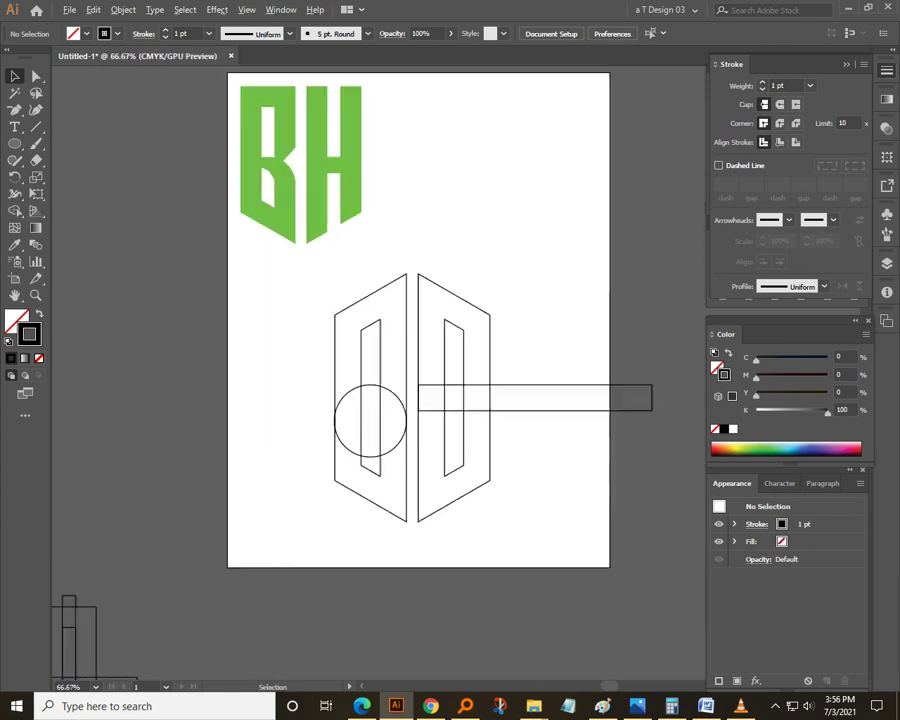
{"action": "key", "text": "ctrl+equal"}
{"action": "left_click", "coordinate": [401, 444]}
{"action": "left_click", "coordinate": [93, 9]}
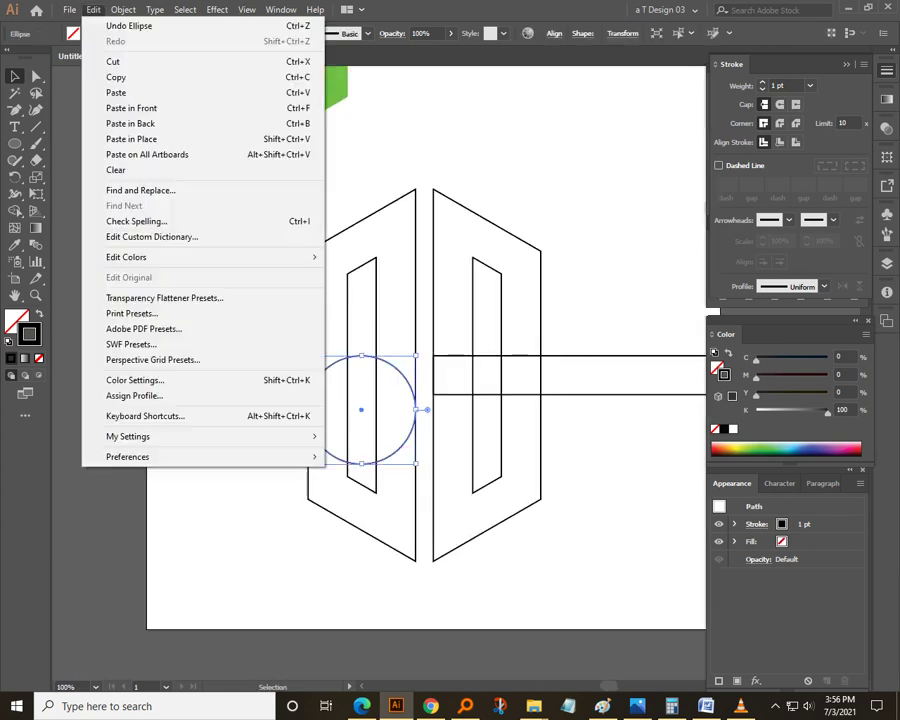
{"action": "left_click", "coordinate": [113, 77]}
{"action": "left_click", "coordinate": [93, 9]}
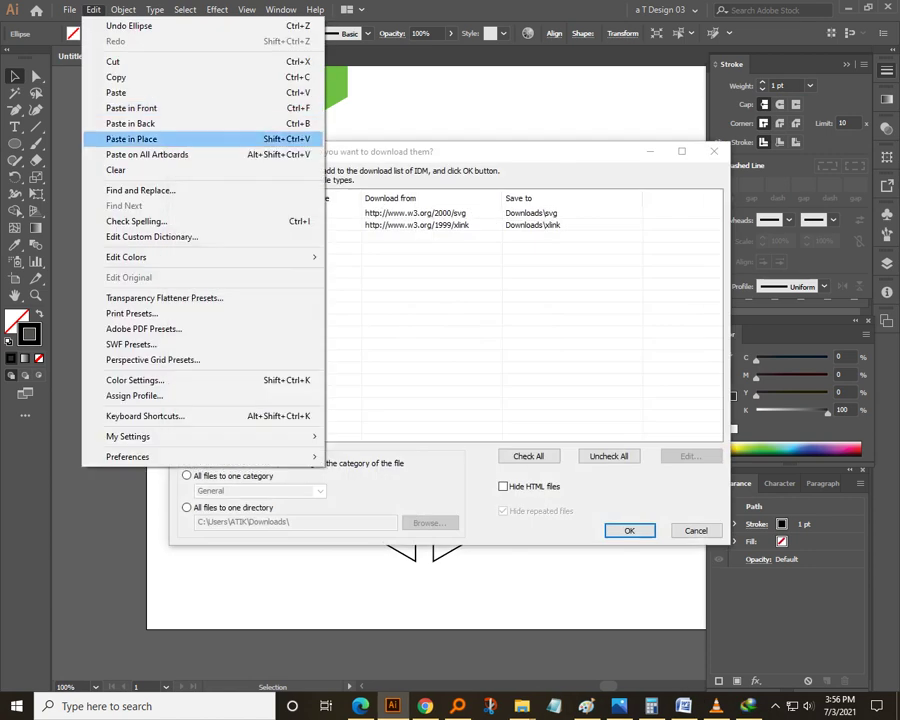
{"action": "left_click", "coordinate": [131, 139]}
{"action": "left_click", "coordinate": [93, 9]}
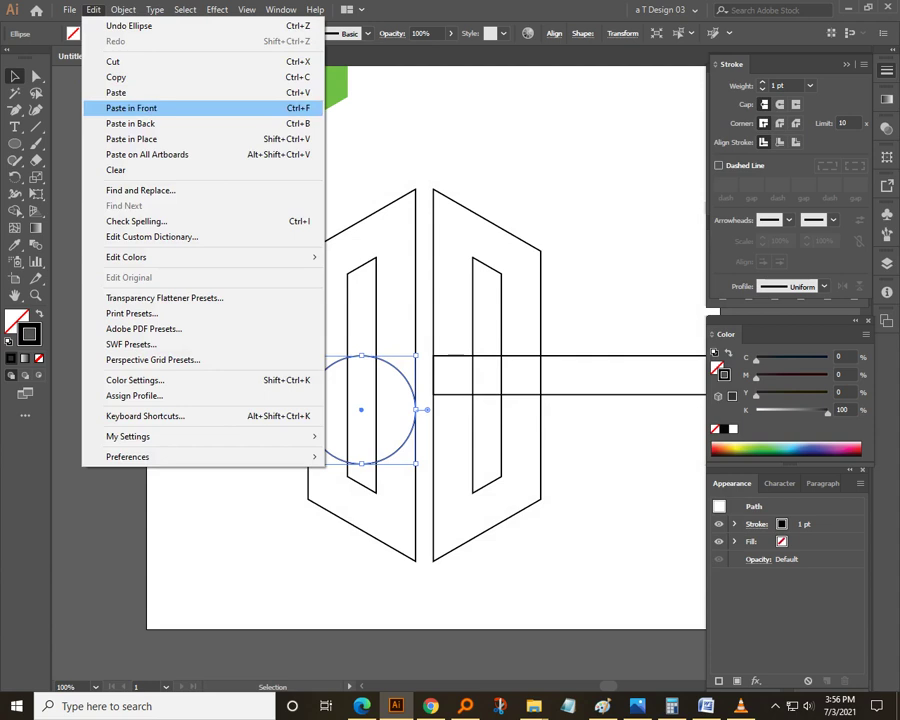
{"action": "left_click", "coordinate": [131, 108]}
{"action": "key", "text": "ctrl+minus"}
{"action": "key", "text": "ctrl+minus"}
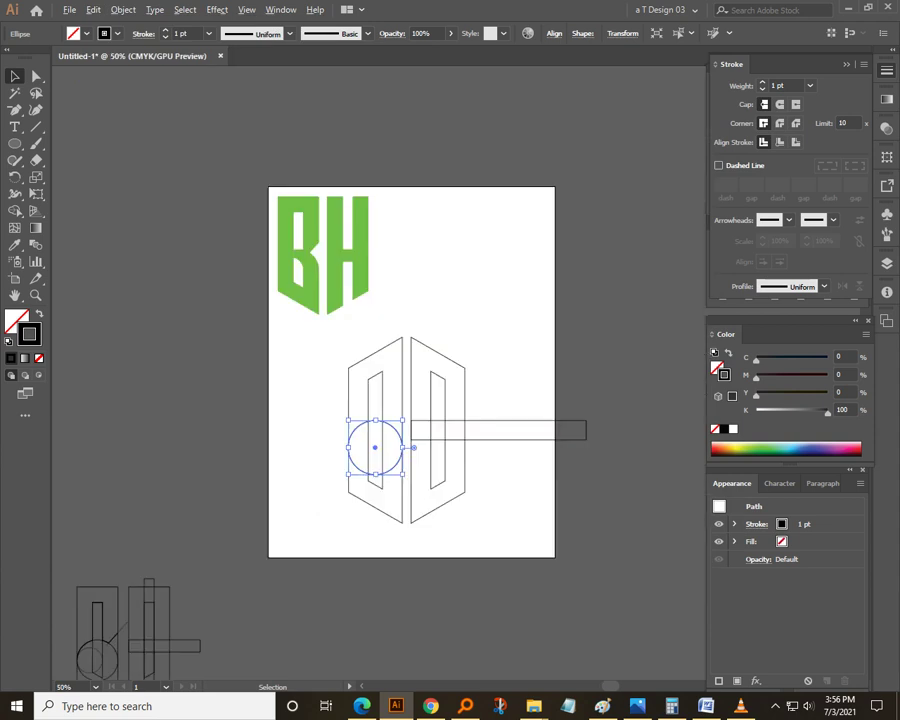
{"action": "key", "text": "ctrl+plus"}
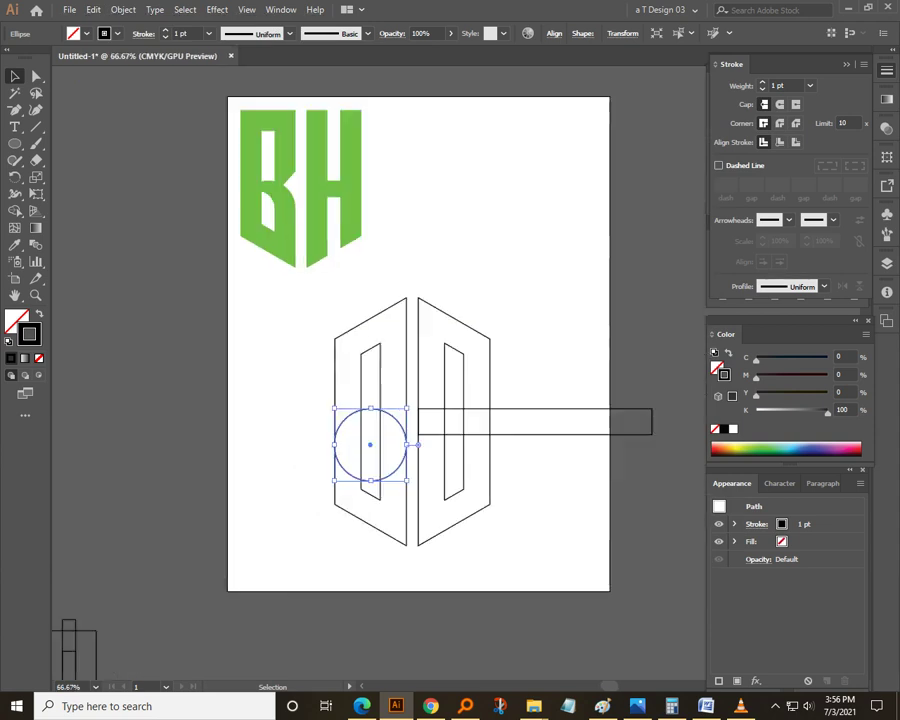
{"action": "left_click_drag", "start_coordinate": [406, 408], "coordinate": [380, 434]}
{"action": "key", "text": "ctrl+plus"}
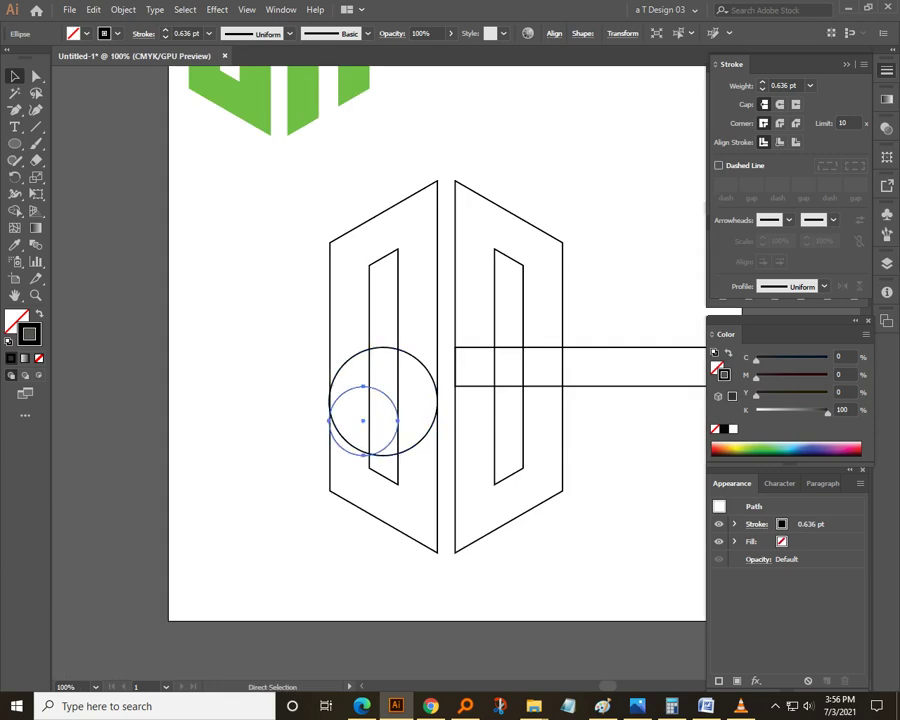
{"action": "key", "text": "ctrl+z"}
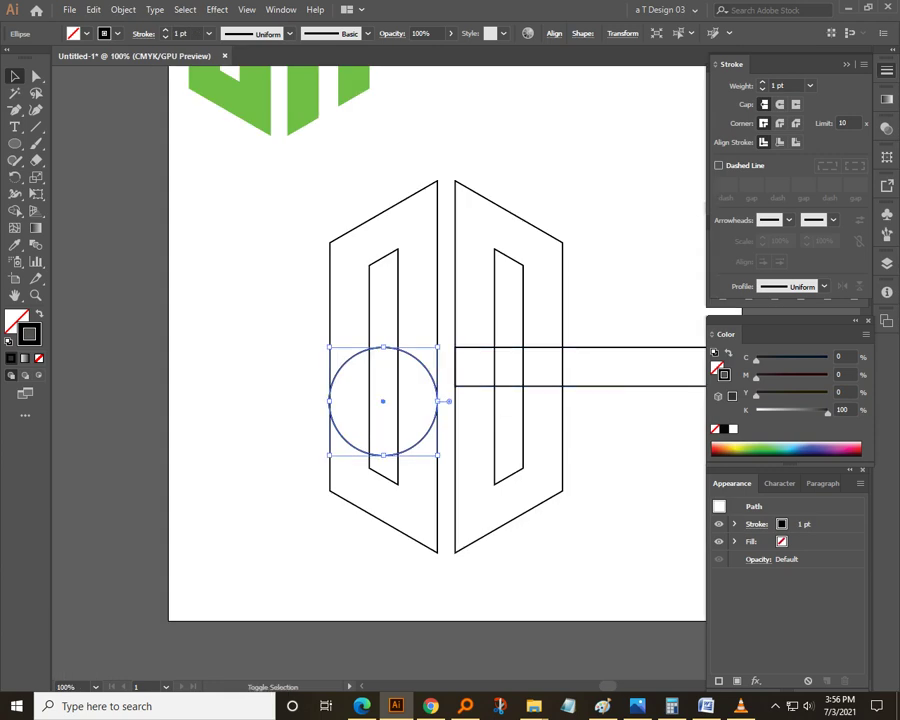
Shrink the duplicate circle proportionally from its leftmost point until its right side meets the inner shape's right edge, and deselect it
{"action": "left_click_drag", "start_coordinate": [448, 401], "coordinate": [408, 400]}
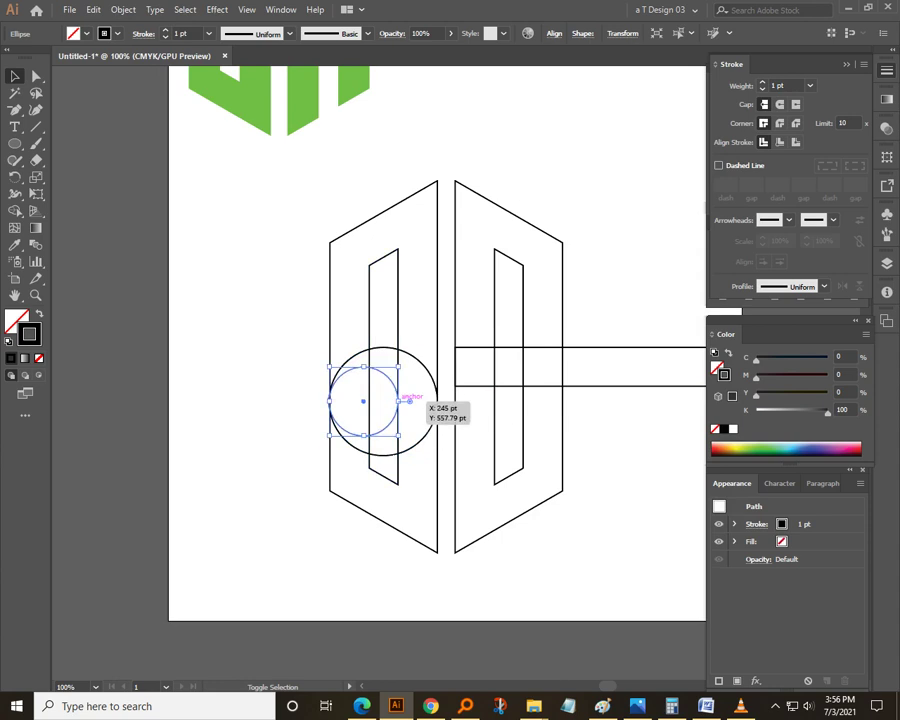
{"action": "key", "text": "ctrl+minus"}
{"action": "scroll", "coordinate": [398, 392], "scroll_direction": "down", "scroll_amount": 1}
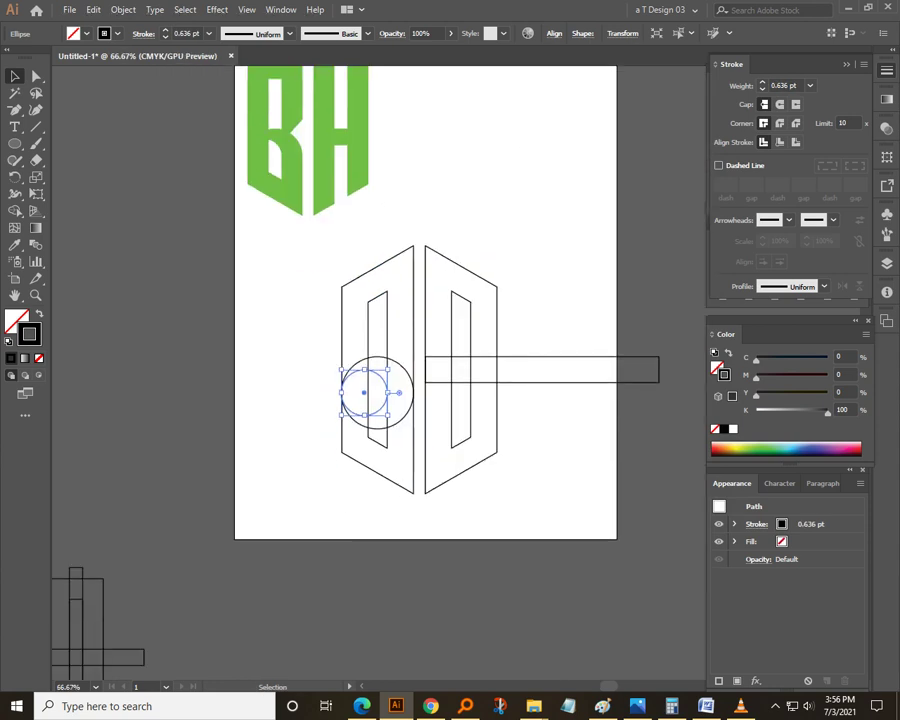
{"action": "key", "text": "ctrl+minus"}
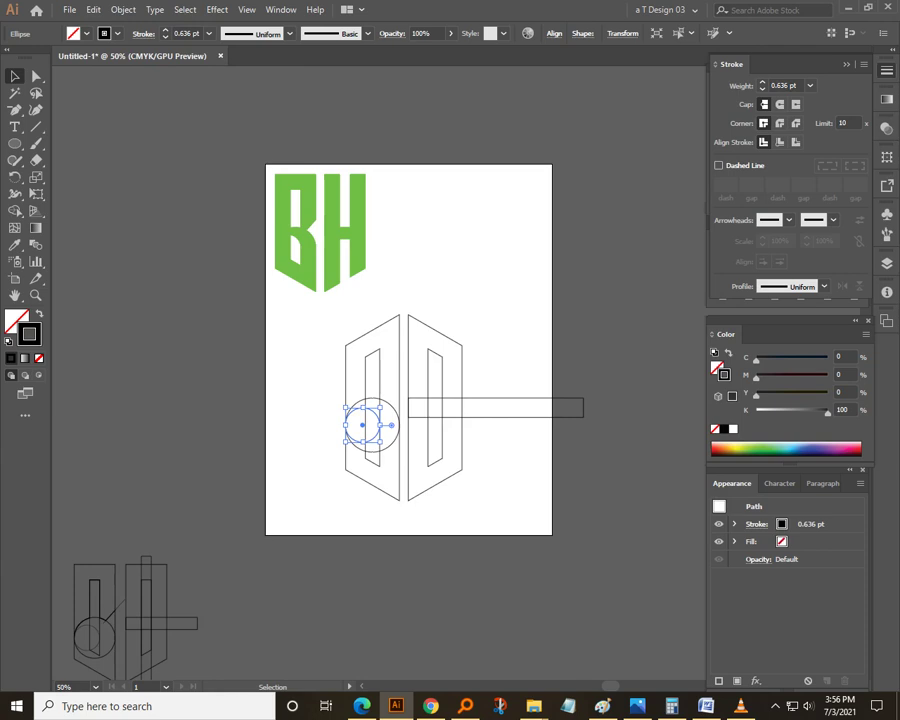
{"action": "key", "text": "ctrl+plus"}
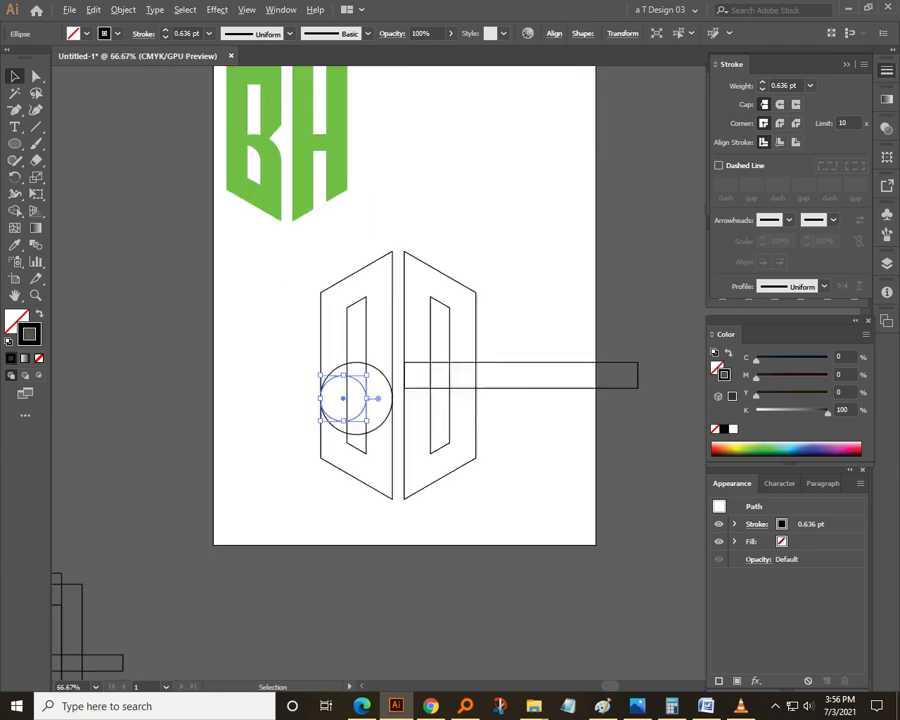
{"action": "key", "text": "ctrl+plus"}
{"action": "key", "text": "ctrl+shift+a"}
{"action": "key", "text": "ctrl+minus"}
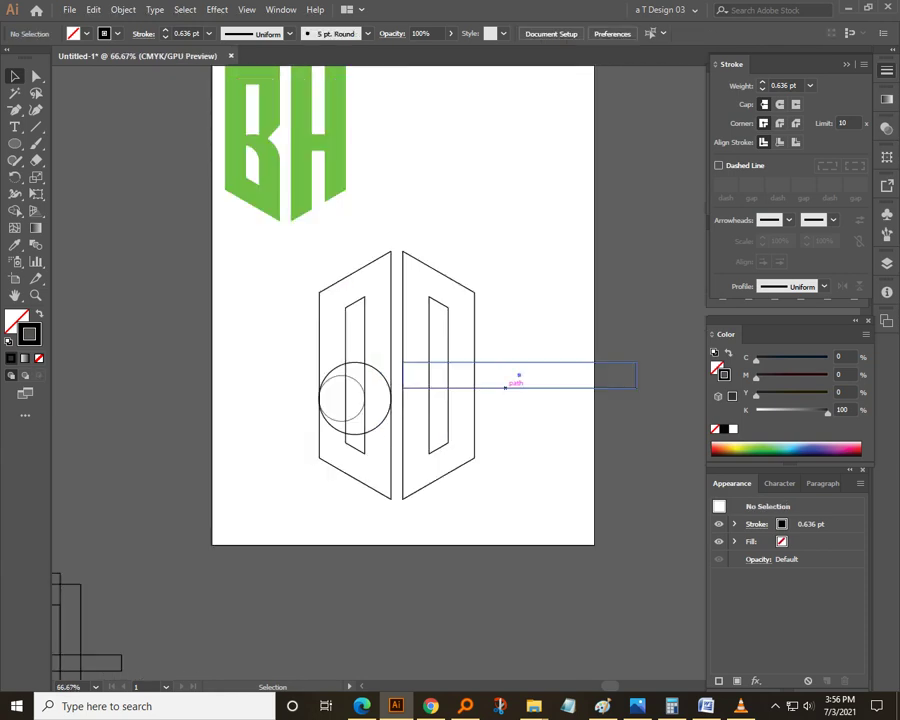
Draw a vertical rectangle as wide as the right half's inner shape and stretch it to cover the half's full height
{"action": "left_click", "coordinate": [506, 386]}
{"action": "left_click", "coordinate": [476, 428]}
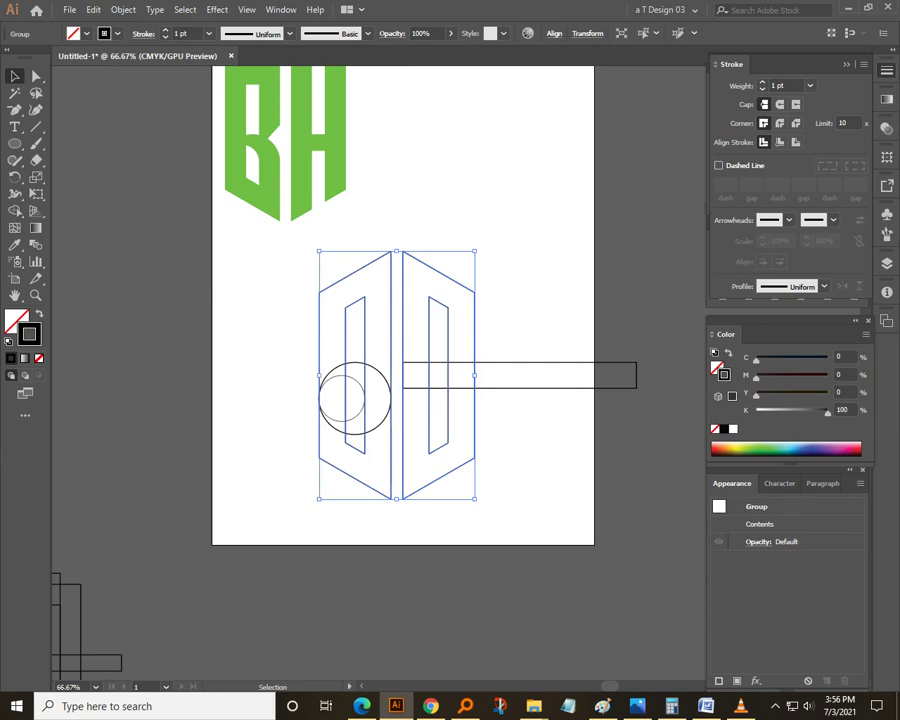
{"action": "left_click_drag", "start_coordinate": [14, 143], "coordinate": [85, 143]}
{"action": "key", "text": "ctrl+plus"}
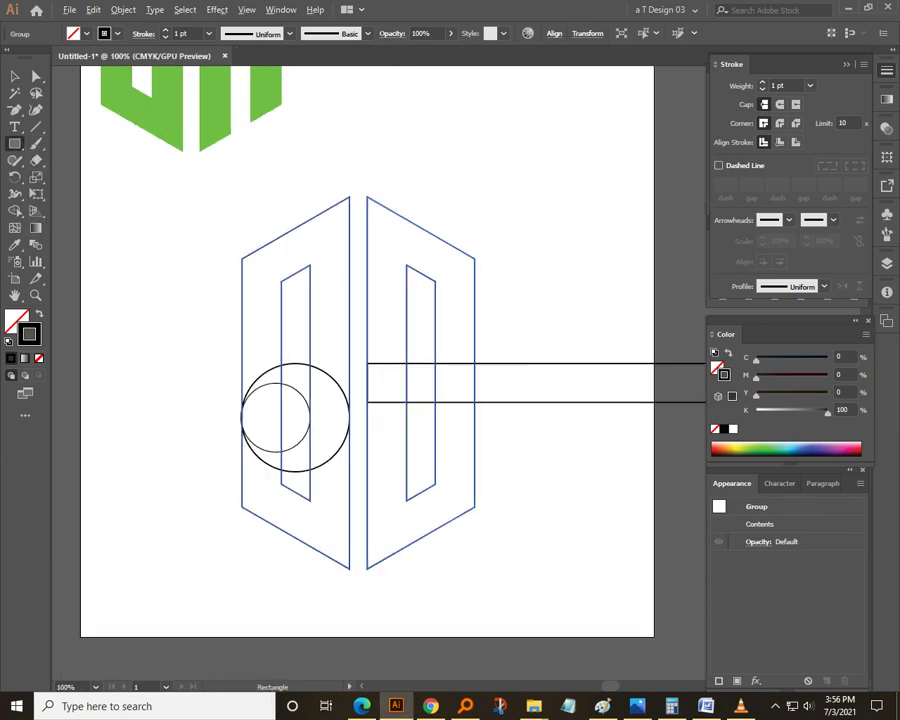
{"action": "mouse_move", "coordinate": [406, 306]}
{"action": "left_mouse_down"}
{"action": "mouse_move", "coordinate": [438, 344]}
{"action": "mouse_move", "coordinate": [435, 377]}
{"action": "left_mouse_up"}
{"action": "key", "text": "v"}
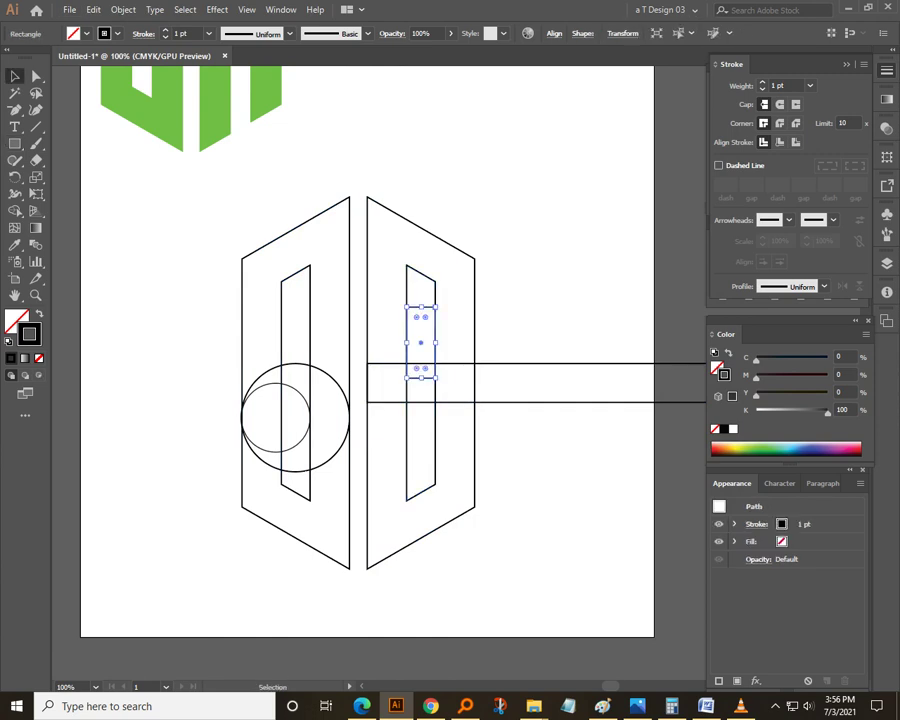
{"action": "left_click_drag", "start_coordinate": [420, 307], "coordinate": [420, 188]}
{"action": "key", "text": "ctrl+minus"}
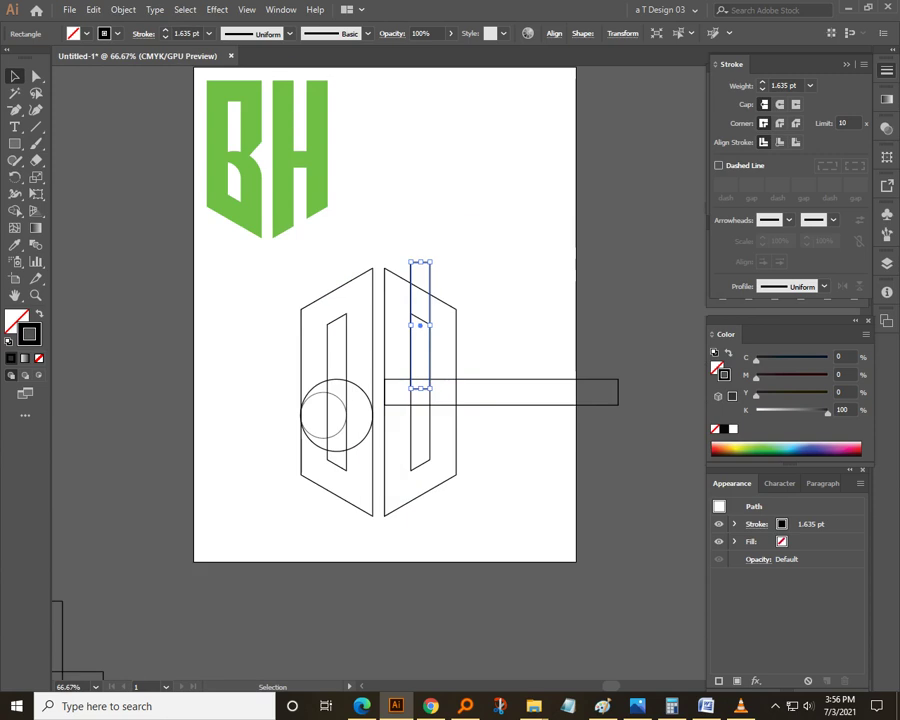
{"action": "left_click_drag", "start_coordinate": [420, 388], "coordinate": [420, 516]}
{"action": "key", "text": "ctrl+shift+a"}
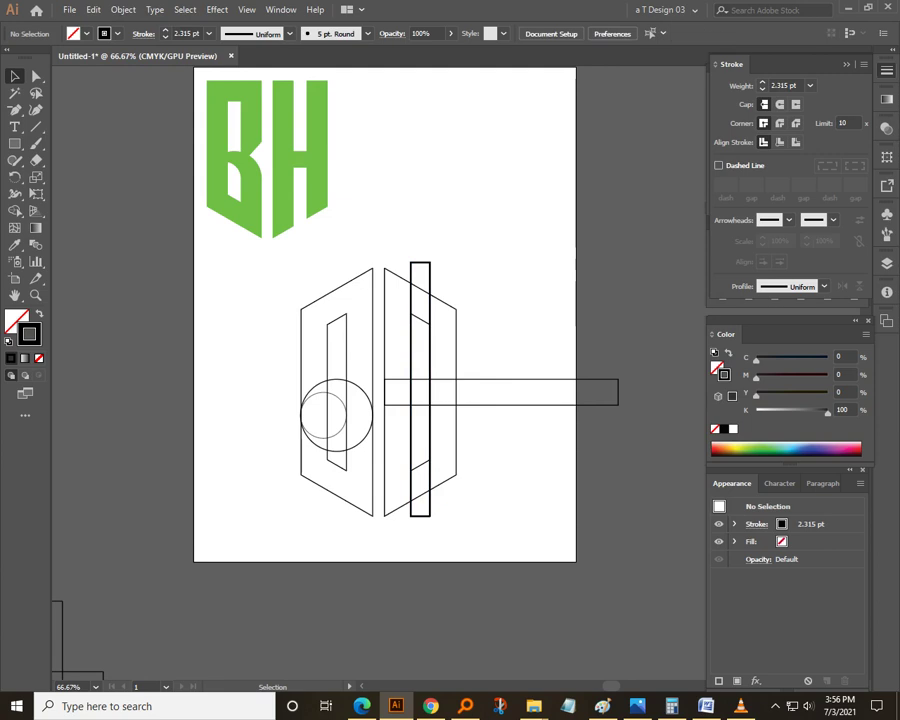
Match the vertical rectangle's stroke to the right half's 1 pt outline with the Eyedropper and deselect it
{"action": "left_click", "coordinate": [426, 512]}
{"action": "key", "text": "ctrl+plus"}
{"action": "key", "text": "ctrl+plus"}
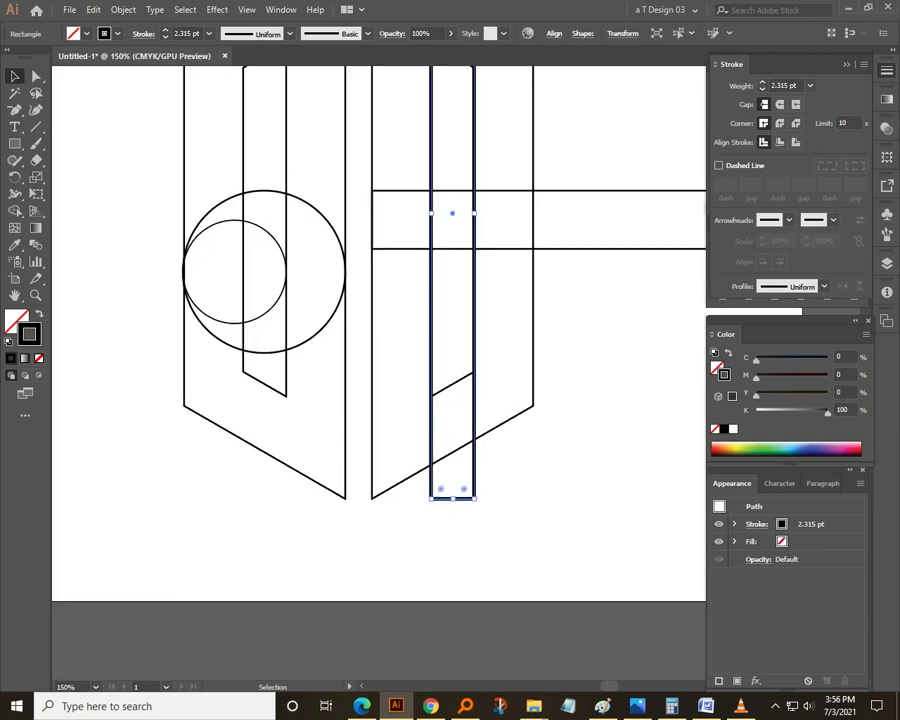
{"action": "key", "text": "i"}
{"action": "left_click", "coordinate": [373, 452]}
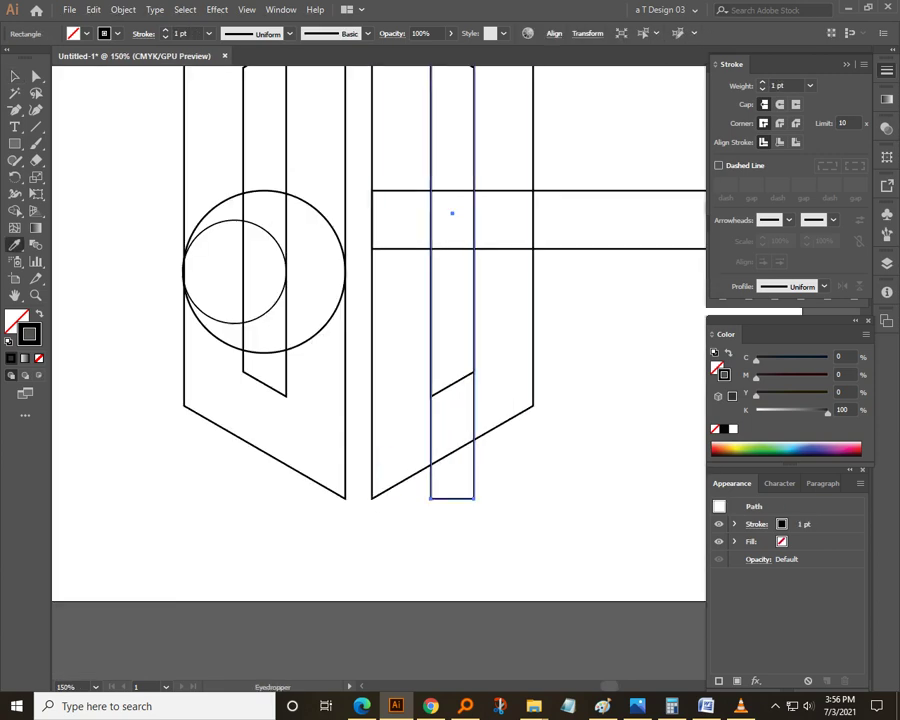
{"action": "key", "text": "v"}
{"action": "key", "text": "ctrl+shift+a"}
{"action": "key", "text": "ctrl+minus"}
{"action": "key", "text": "ctrl+minus"}
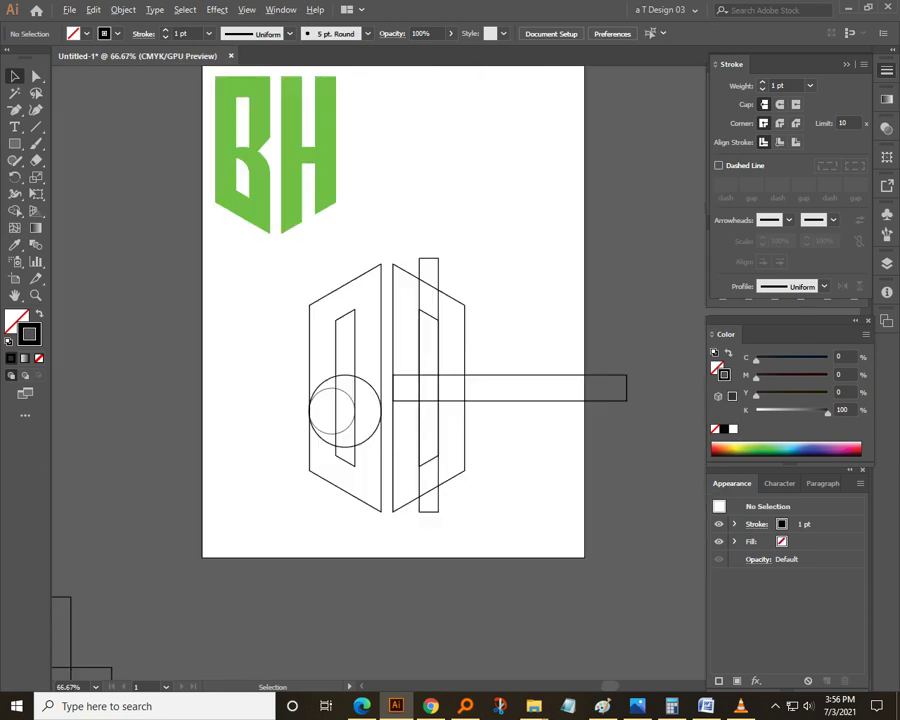
Draw a diagonal line from the large circle's upper right, rising past the left half's right edge, and deselect it
{"action": "key", "text": "space"}
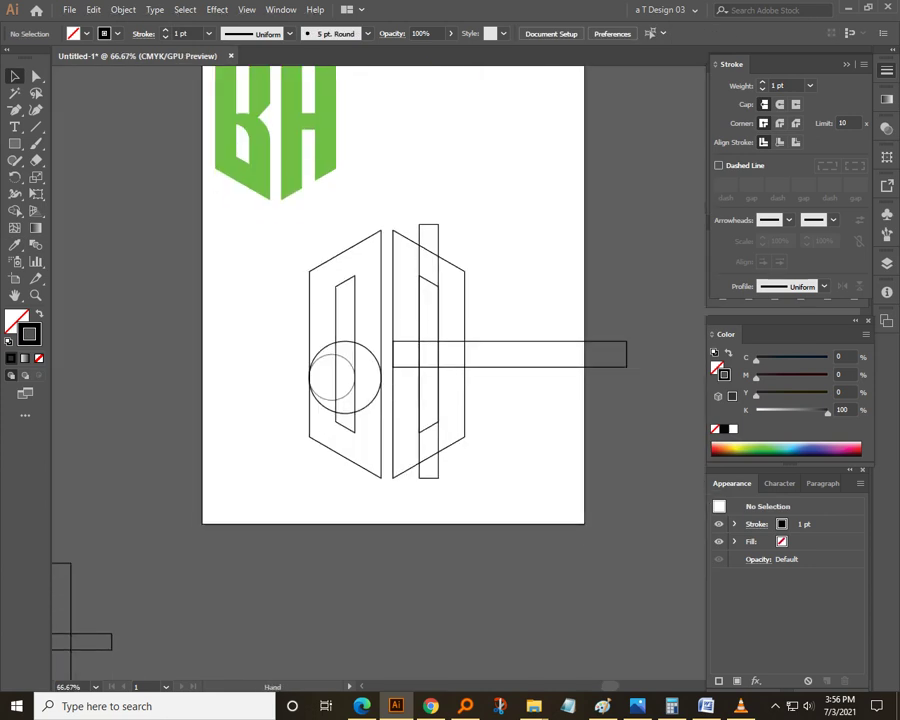
{"action": "left_click_drag", "start_coordinate": [246, 483], "coordinate": [323, 478]}
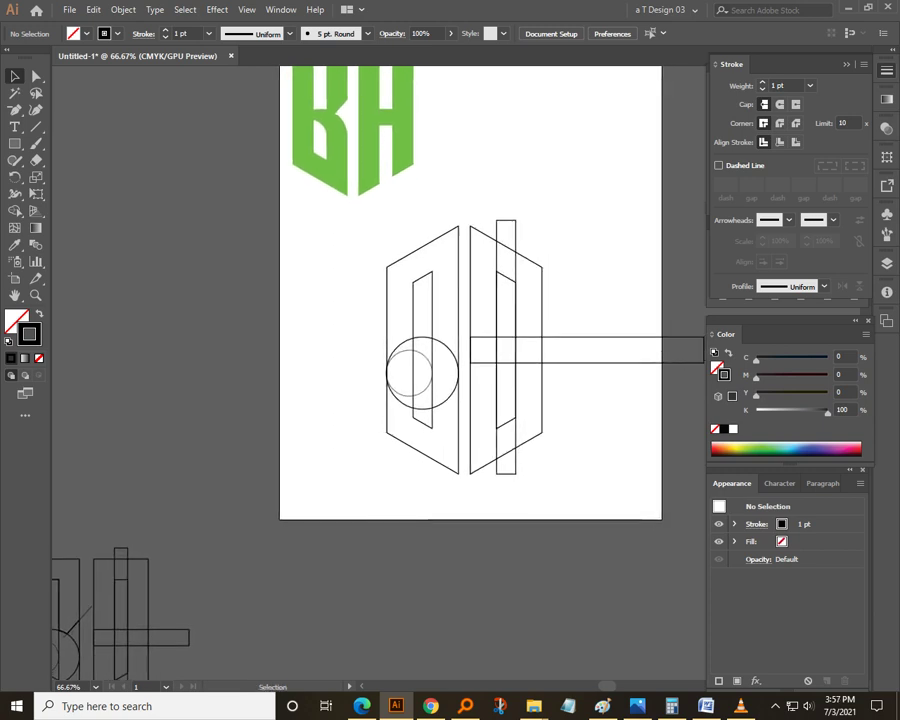
{"action": "key", "text": "backslash"}
{"action": "scroll", "coordinate": [430, 366], "scroll_direction": "up", "scroll_amount": 1}
{"action": "scroll", "coordinate": [471, 341], "scroll_direction": "up", "scroll_amount": 2}
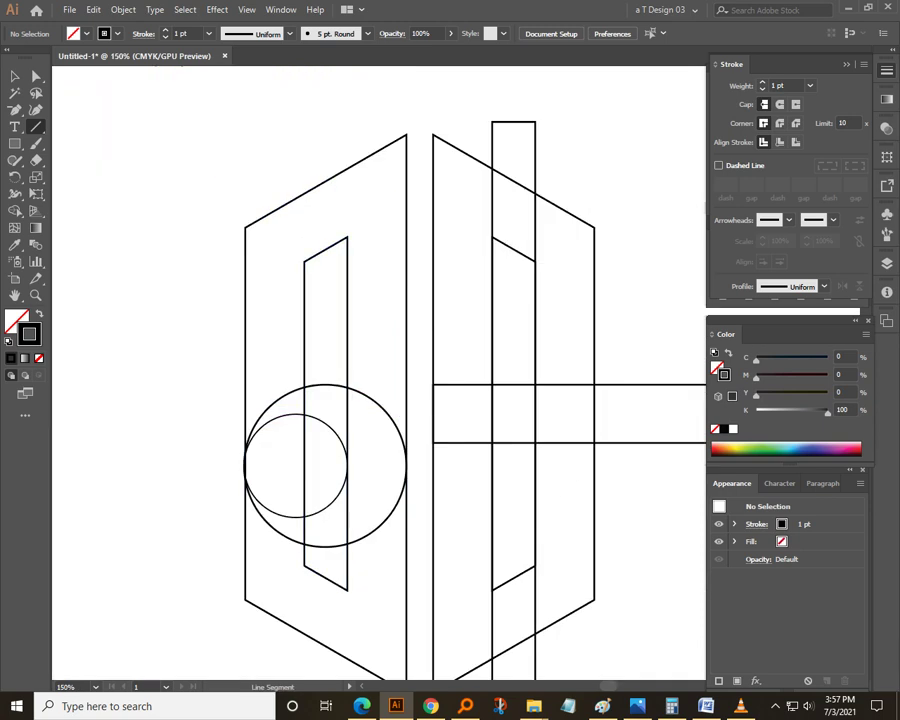
{"action": "left_click_drag", "start_coordinate": [358, 399], "coordinate": [420, 331]}
{"action": "key", "text": "ctrl+0"}
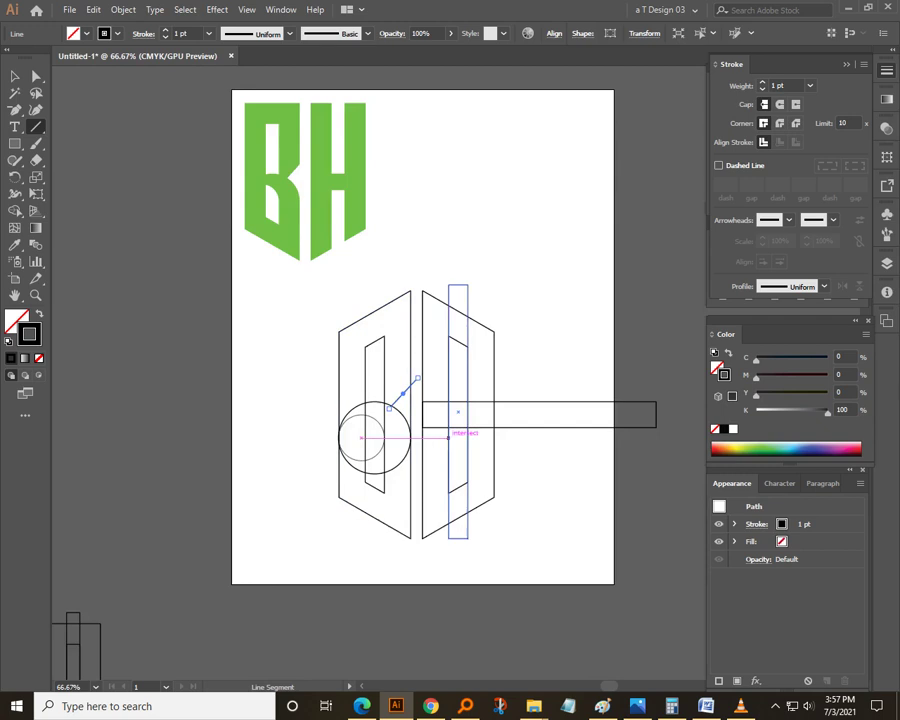
{"action": "key", "text": "ctrl+1"}
{"action": "key", "text": "v"}
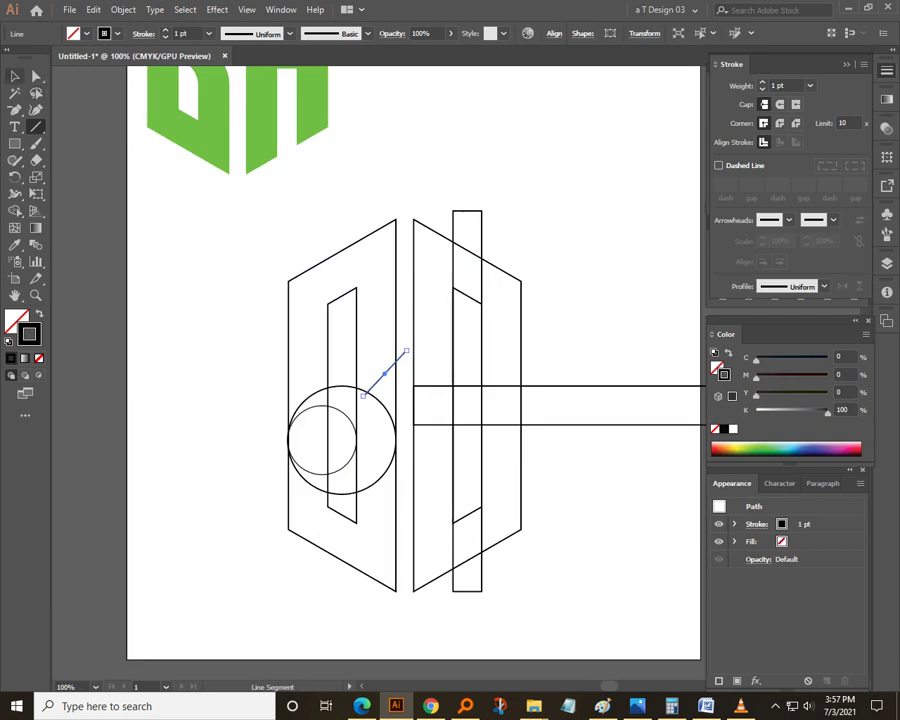
{"action": "key", "text": "ctrl+shift+a"}
{"action": "key", "text": "ctrl+minus"}
{"action": "key", "text": "ctrl+minus"}
{"action": "key", "text": "ctrl+plus"}
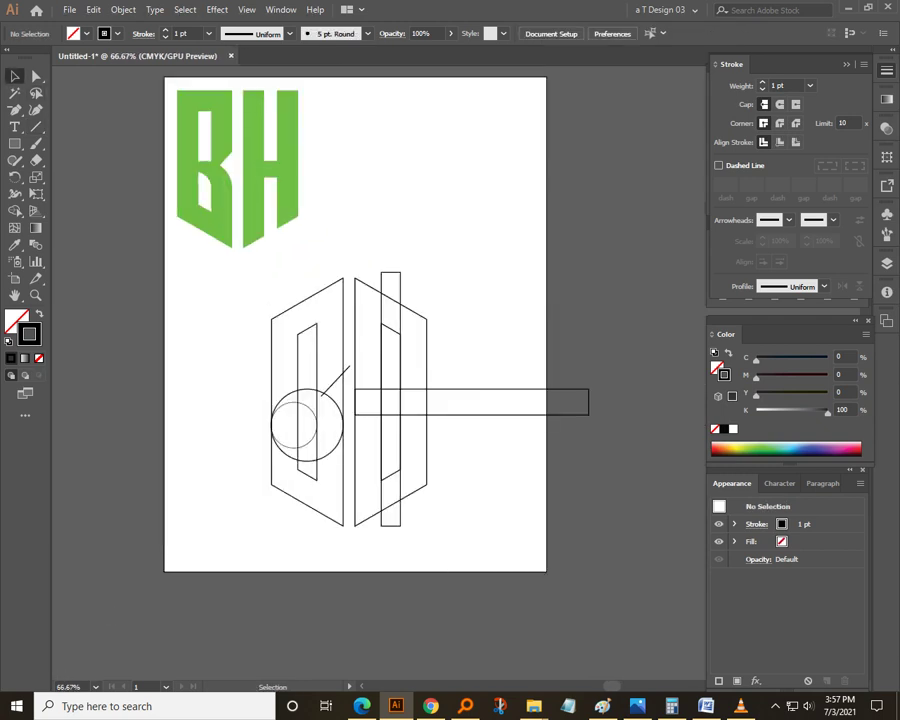
{"action": "key", "text": "ctrl+minus"}
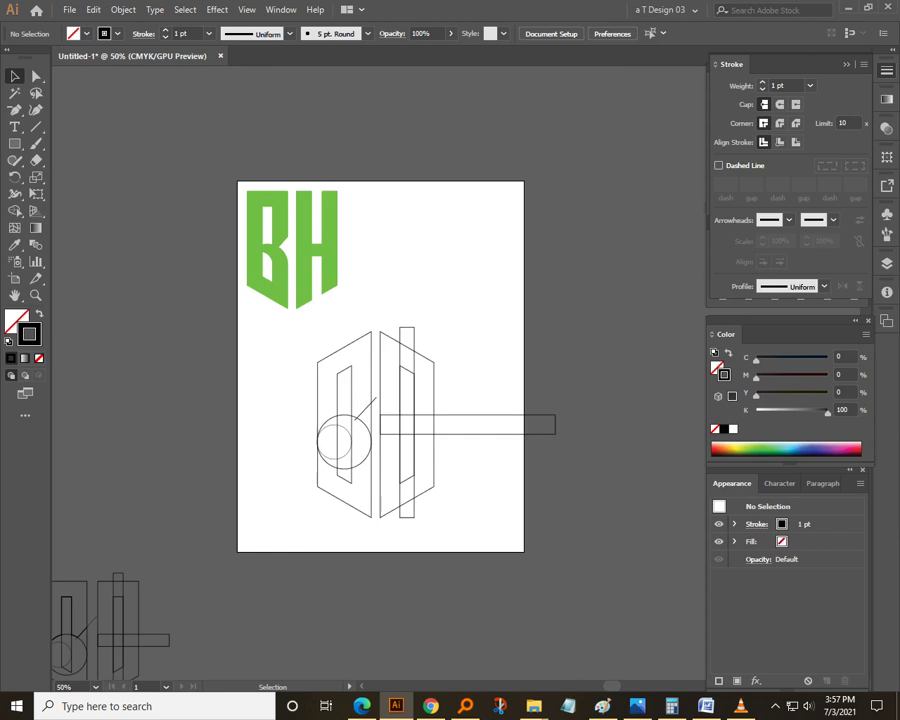
Select all the construction shapes, then set up the Shape Builder with a light blue fill (C 61.96, M 0.78, Y 0, K 0) and no stroke
{"action": "left_click_drag", "start_coordinate": [290, 337], "coordinate": [466, 536]}
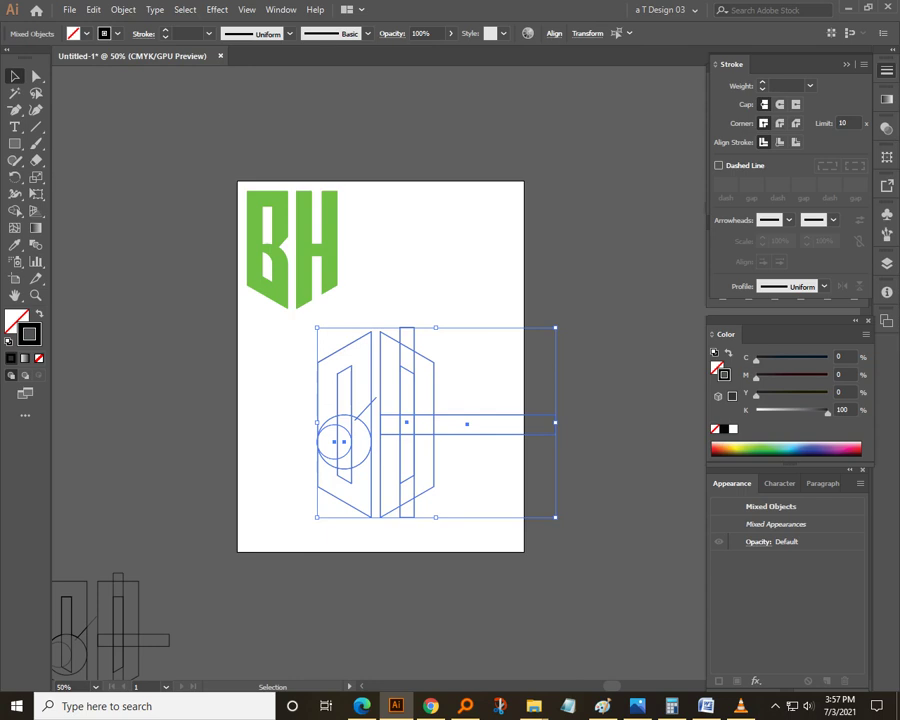
{"action": "left_click", "coordinate": [788, 446]}
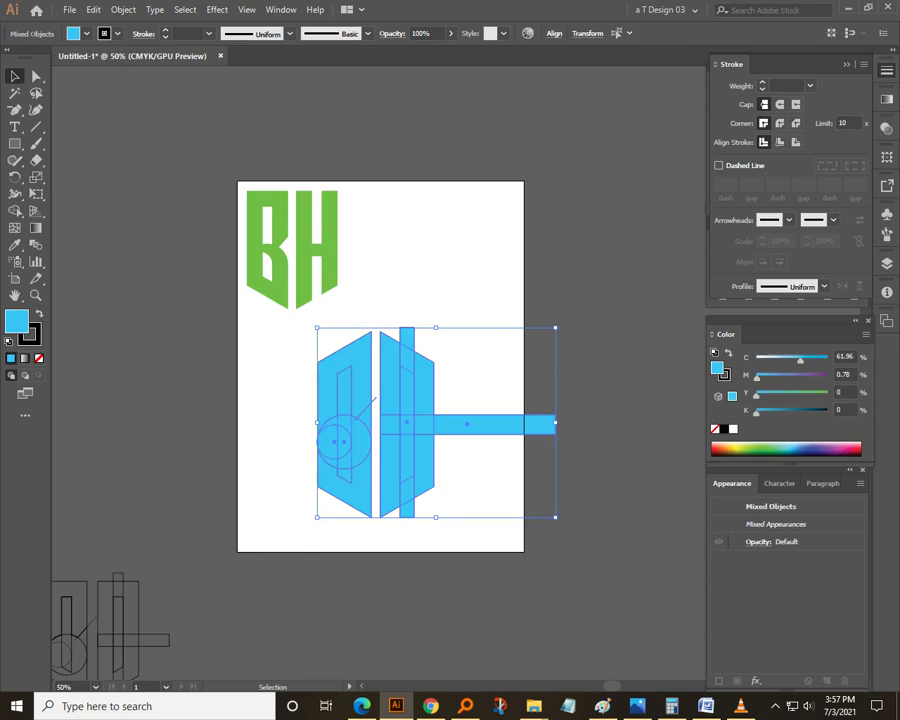
{"action": "left_click", "coordinate": [15, 210]}
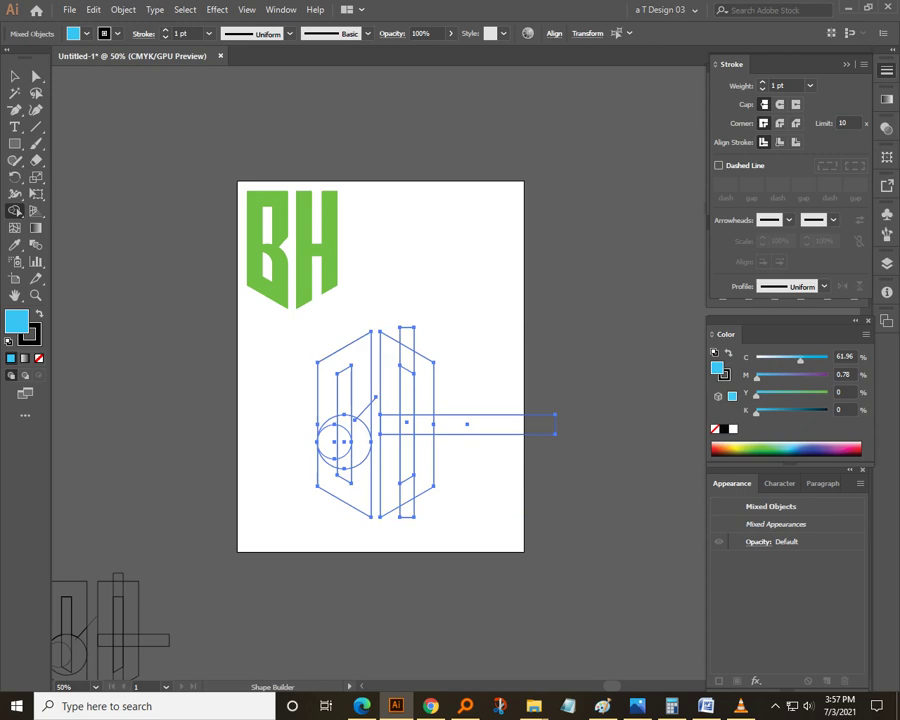
{"action": "key", "text": "x"}
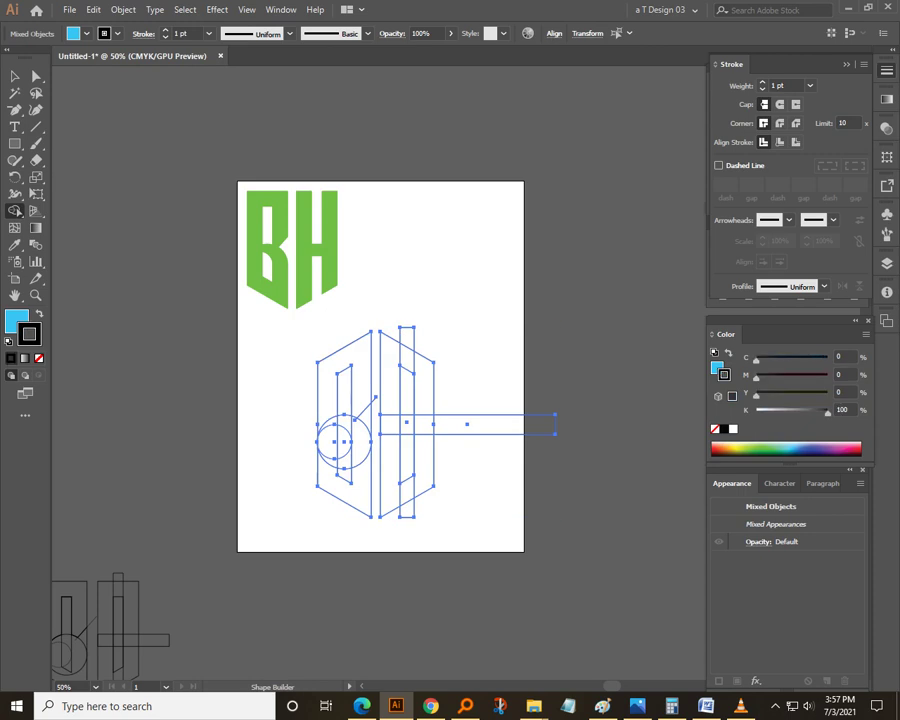
{"action": "key", "text": "x"}
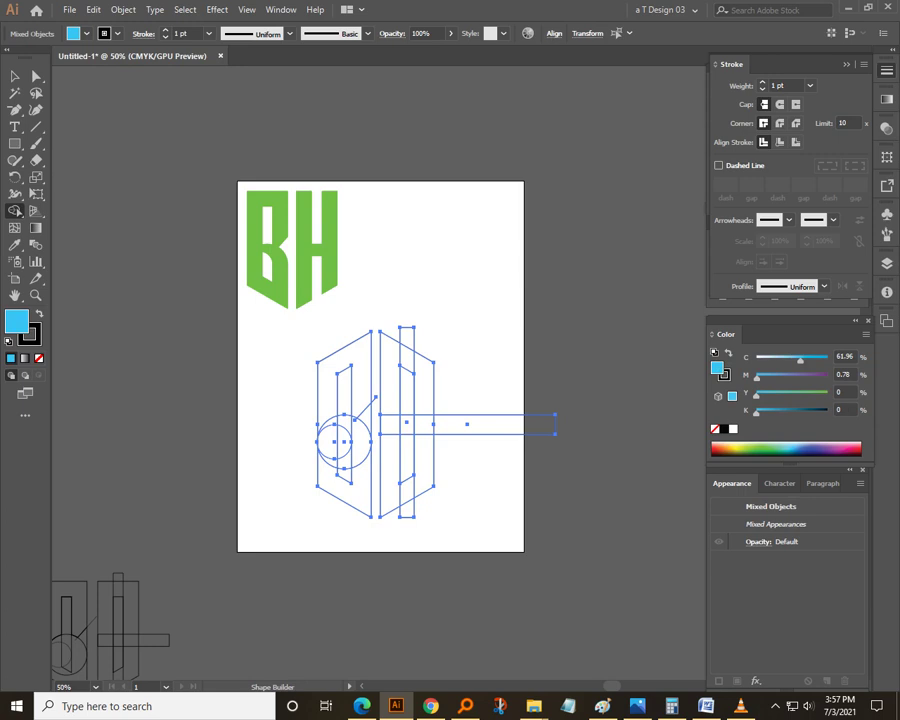
{"action": "key", "text": "x"}
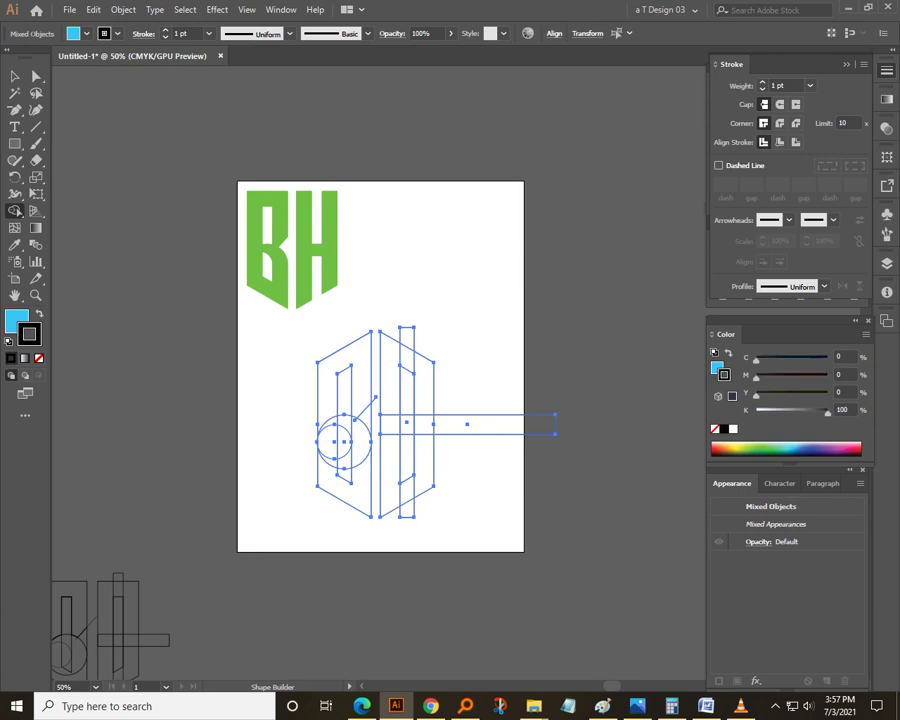
{"action": "key", "text": "slash"}
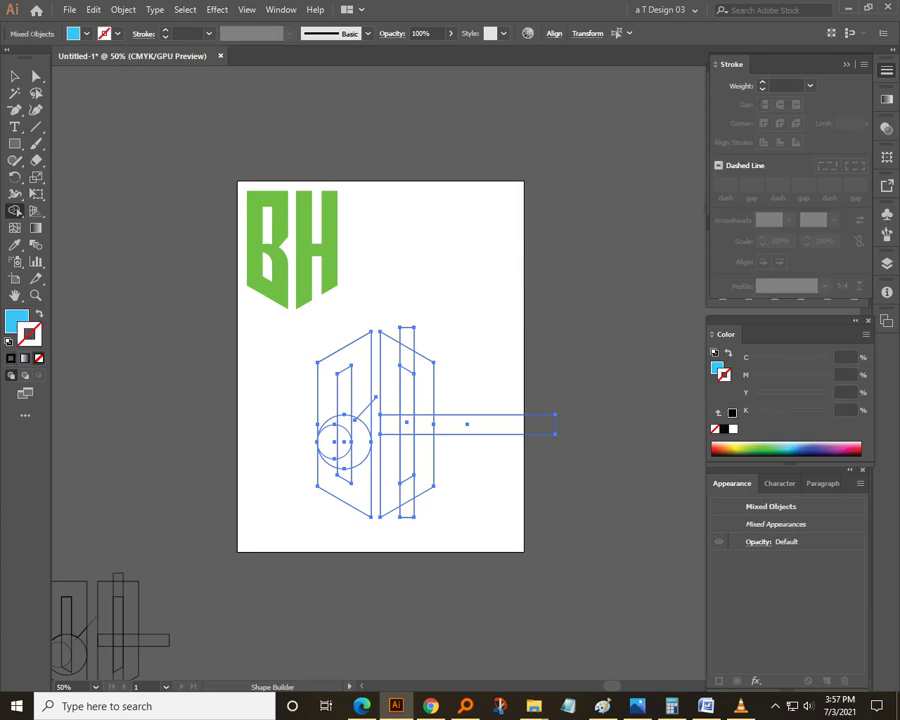
{"action": "key", "text": "x"}
{"action": "key", "text": "ctrl+equal"}
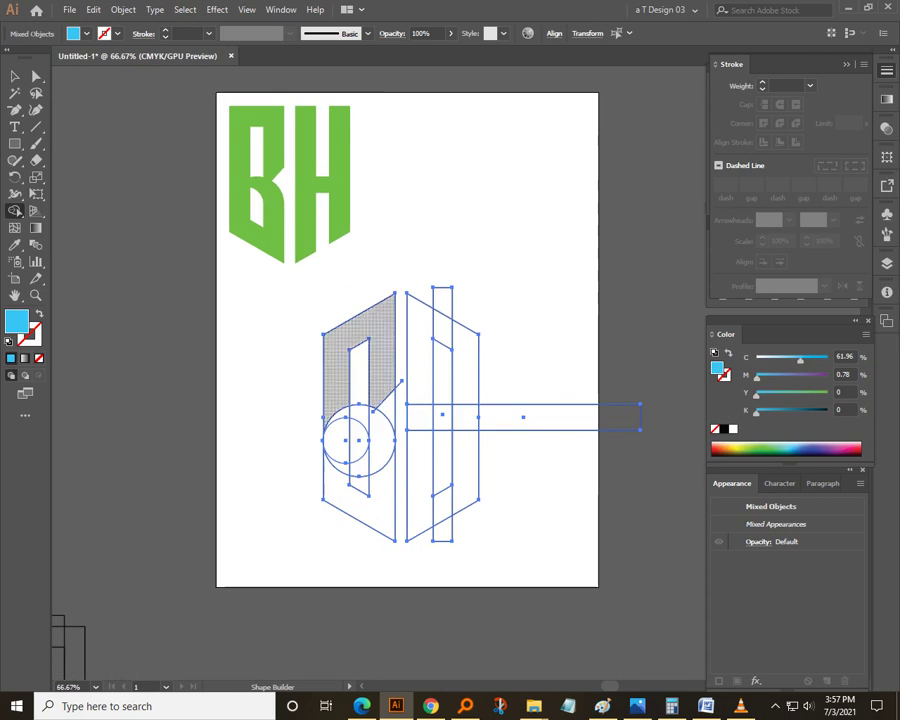
Merge the left half's outer regions and the curved regions of both circles into a solid blue B with the Shape Builder
{"action": "left_click", "coordinate": [361, 328]}
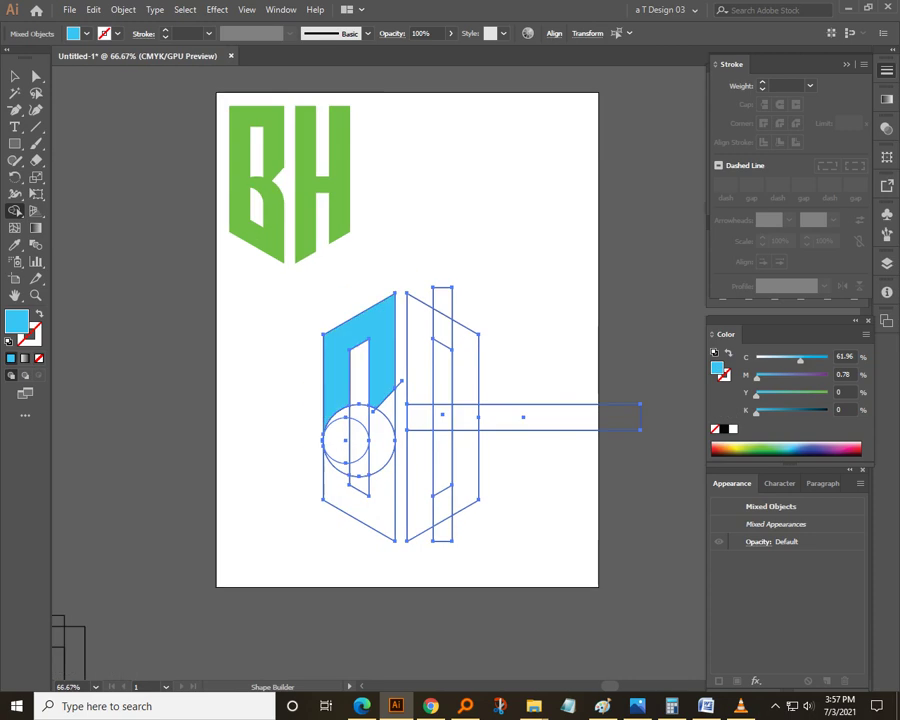
{"action": "mouse_move", "coordinate": [337, 388]}
{"action": "left_mouse_down"}
{"action": "mouse_move", "coordinate": [345, 500]}
{"action": "mouse_move", "coordinate": [322, 438]}
{"action": "left_mouse_up"}
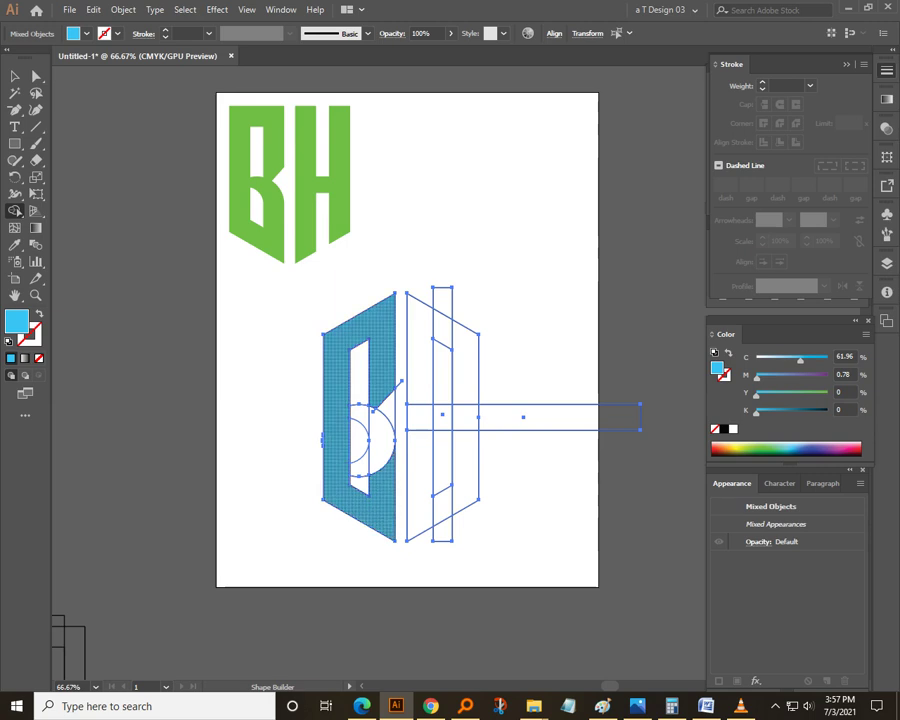
{"action": "left_click", "coordinate": [380, 430]}
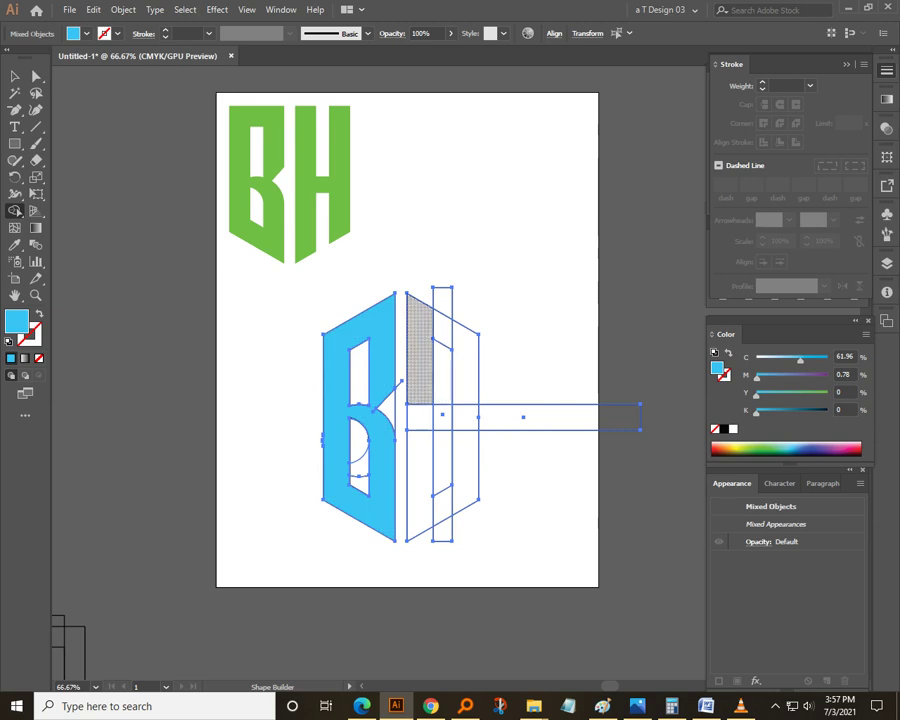
Merge the right half's two stems and the crossbar into a solid blue H with the Shape Builder, and deselect everything
{"action": "mouse_move", "coordinate": [420, 350]}
{"action": "left_mouse_down"}
{"action": "mouse_move", "coordinate": [420, 472]}
{"action": "mouse_move", "coordinate": [458, 470]}
{"action": "mouse_move", "coordinate": [458, 395]}
{"action": "left_mouse_up"}
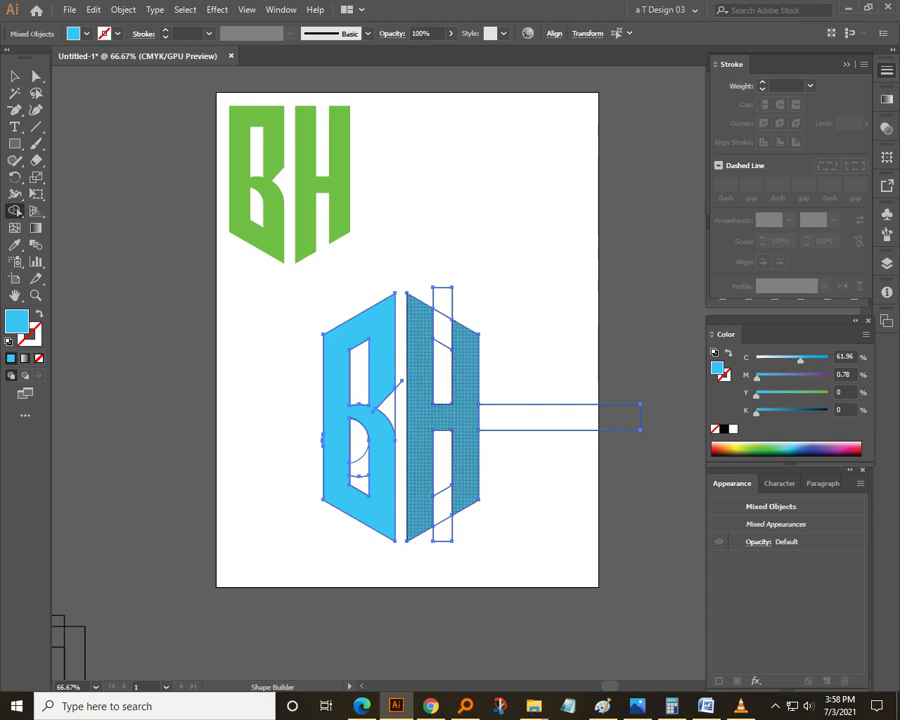
{"action": "key", "text": "v"}
{"action": "key", "text": "ctrl+shift+a"}
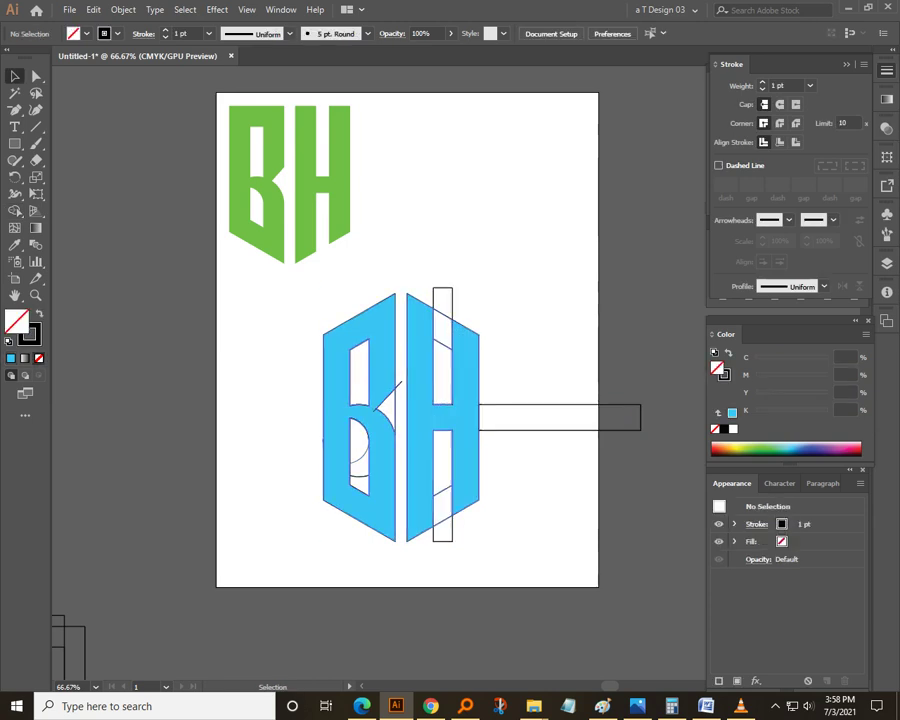
Try to move the blue BH group up and away from the leftover construction pieces, and undo the move
{"action": "left_click", "coordinate": [409, 436]}
{"action": "left_click", "coordinate": [409, 436], "text": "shift"}
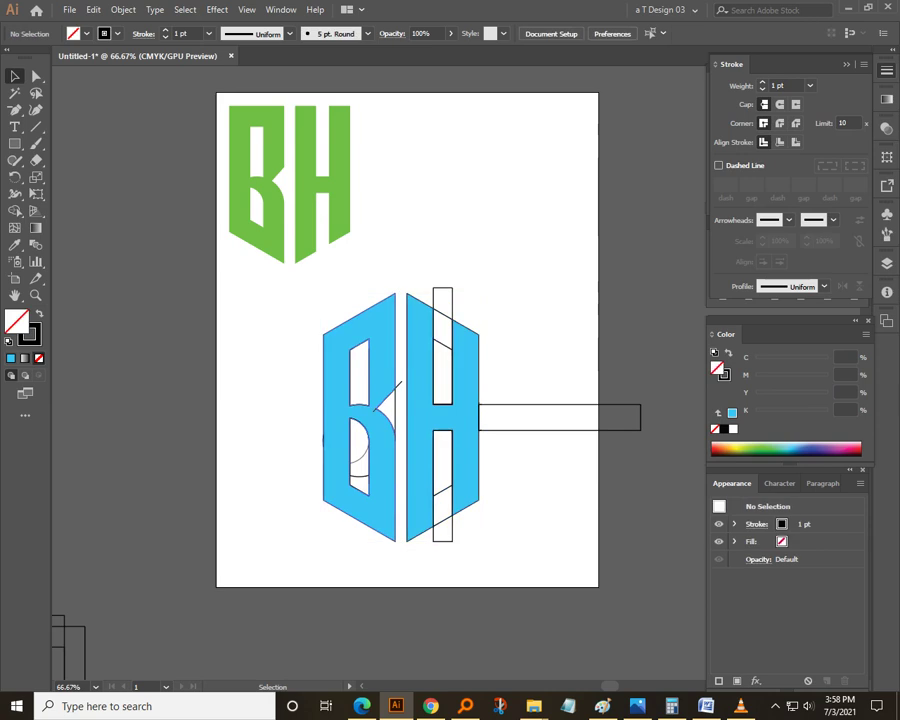
{"action": "left_click", "coordinate": [410, 436]}
{"action": "left_click_drag", "start_coordinate": [410, 436], "coordinate": [500, 320]}
{"action": "key", "text": "a"}
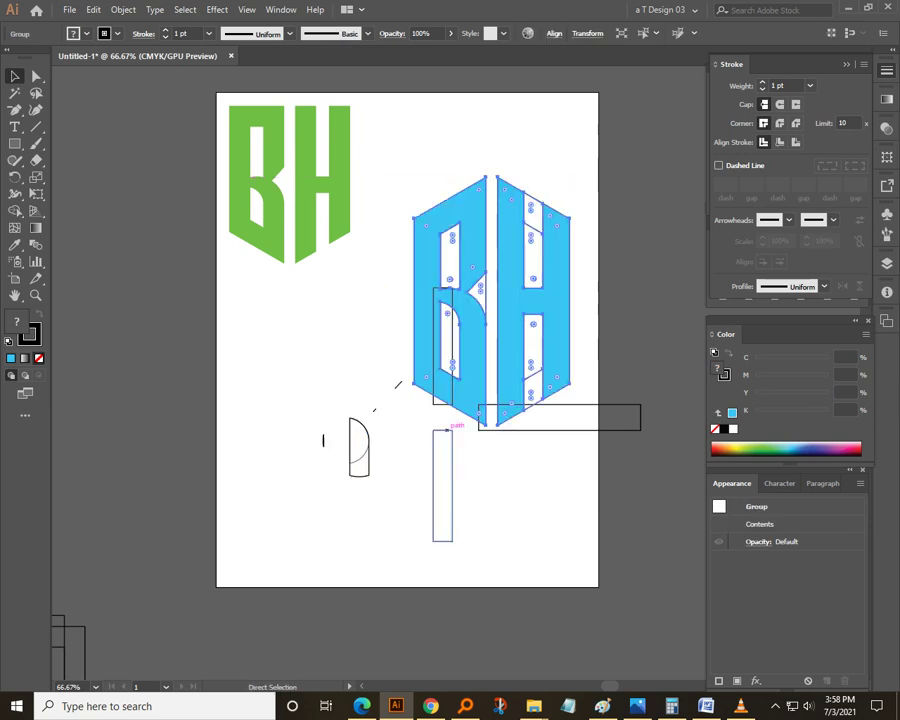
{"action": "key", "text": "ctrl+z"}
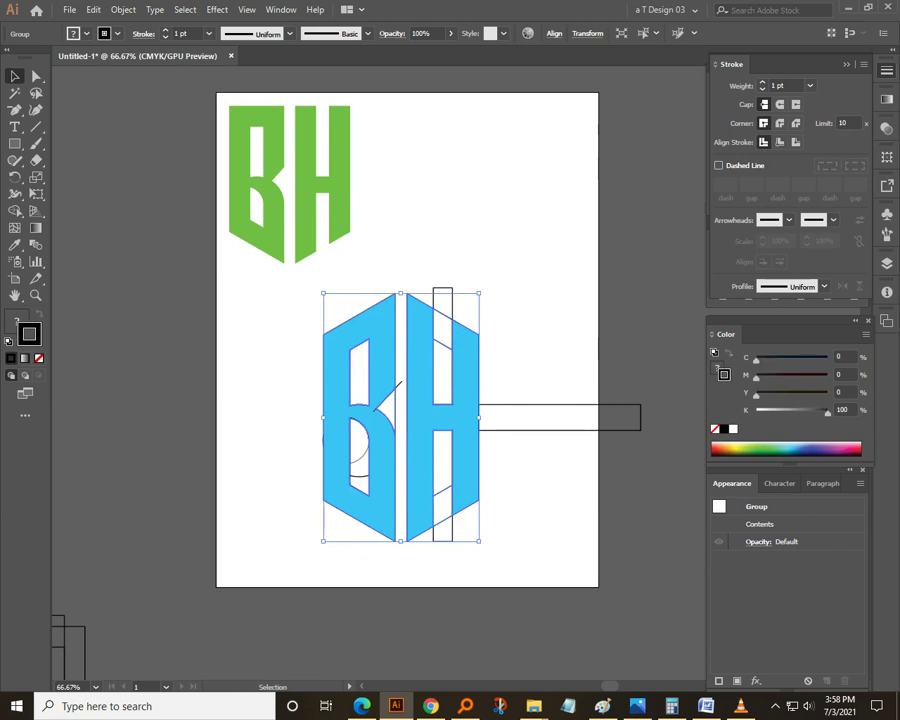
Remove the stroke from the blue BH group
{"action": "key", "text": "slash"}
{"action": "key", "text": "ctrl+minus"}
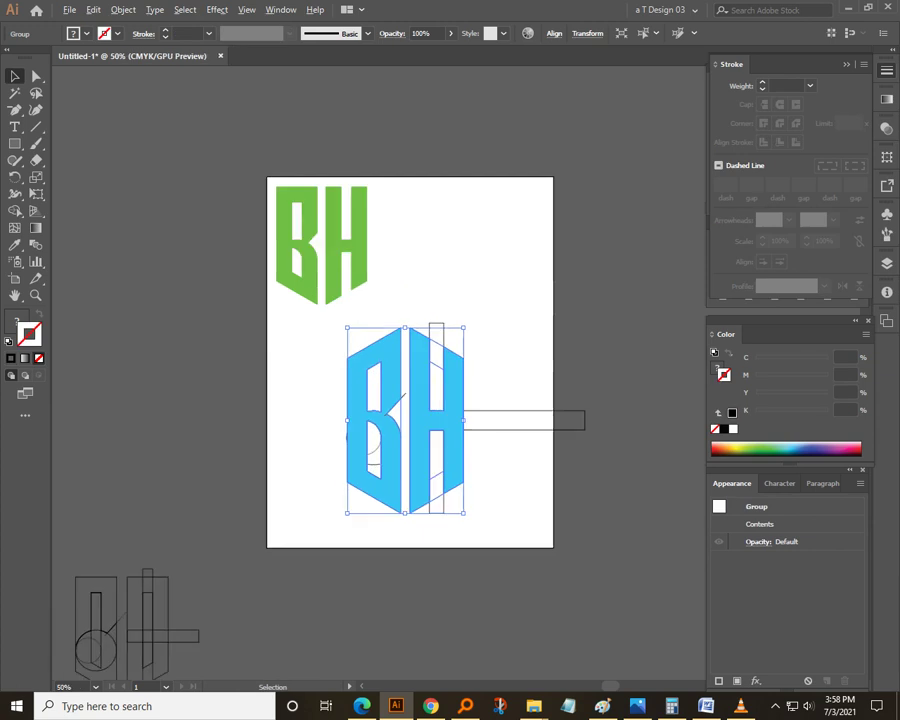
{"action": "key", "text": "ctrl+equal"}
Move the blue BH group beside the green reference and scale it down proportionally to a similar height
{"action": "left_click_drag", "start_coordinate": [432, 444], "coordinate": [509, 253]}
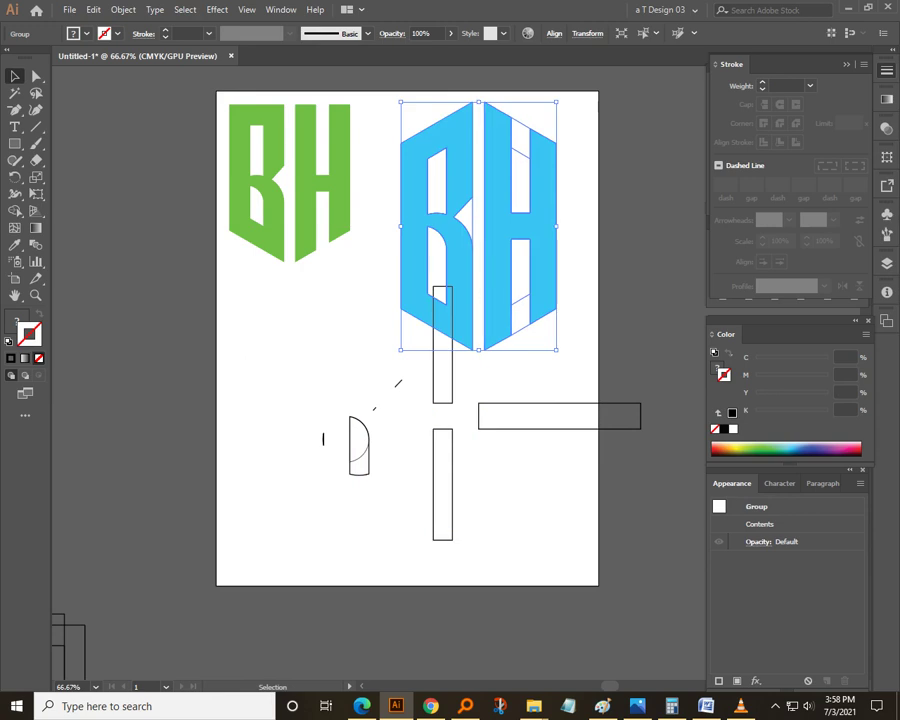
{"action": "left_click_drag", "start_coordinate": [557, 101], "coordinate": [531, 144]}
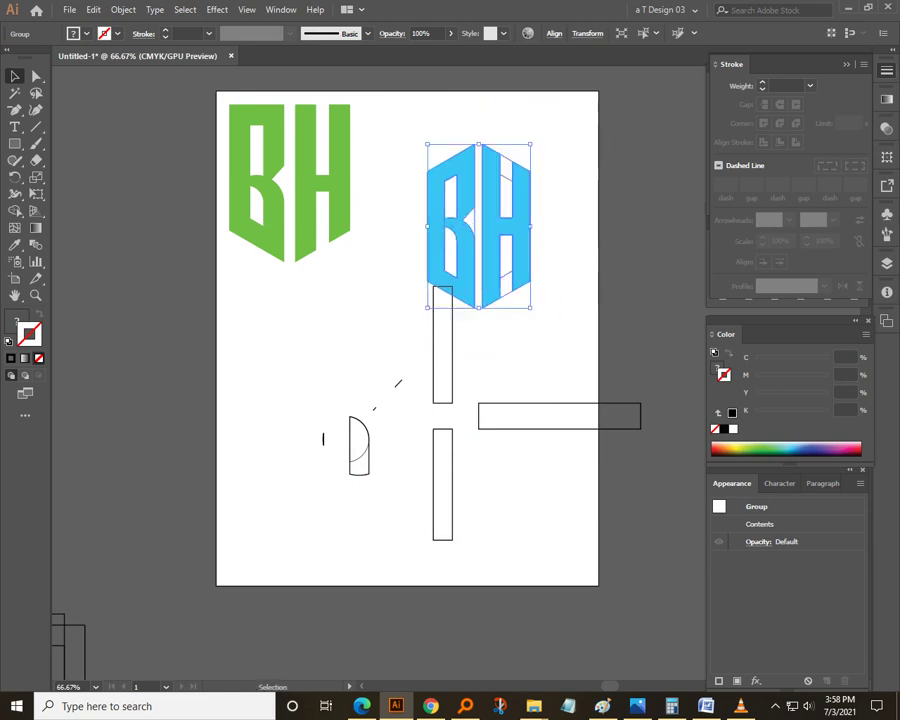
{"action": "left_click_drag", "start_coordinate": [506, 229], "coordinate": [512, 200]}
Ungroup the blue BH lettering and deselect it
{"action": "scroll", "coordinate": [512, 200], "scroll_direction": "up", "scroll_amount": 1}
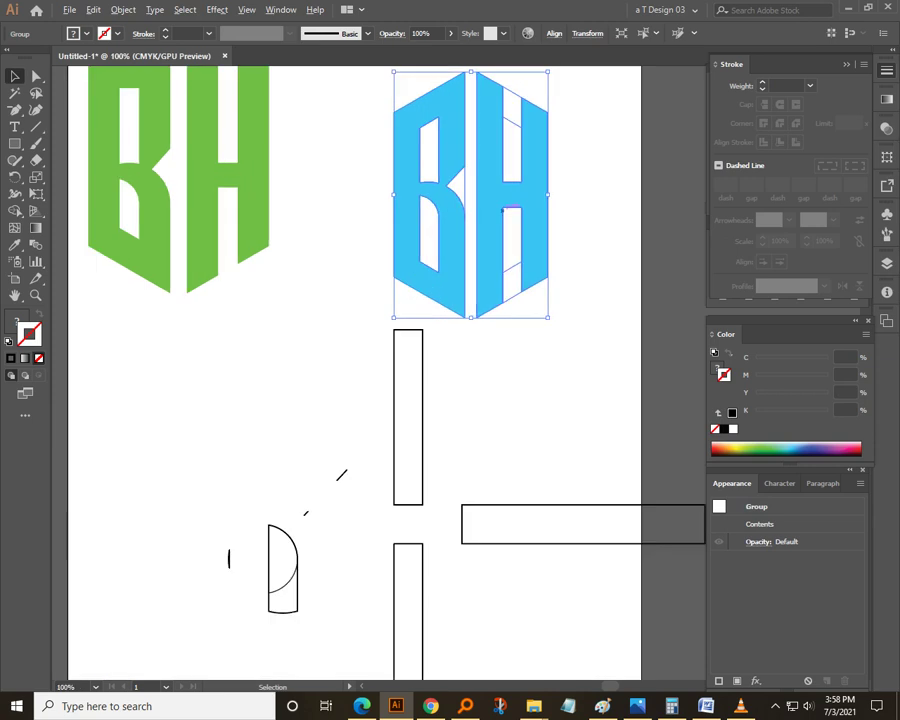
{"action": "scroll", "coordinate": [503, 210], "scroll_direction": "up", "scroll_amount": 1}
{"action": "right_click", "coordinate": [487, 236]}
{"action": "left_click", "coordinate": [500, 357]}
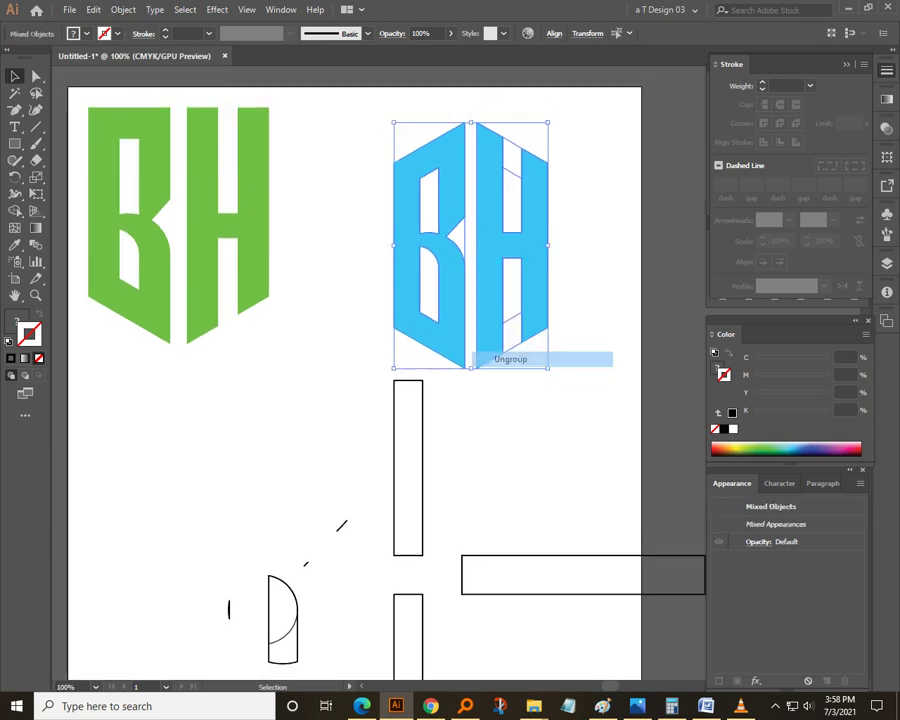
{"action": "left_click", "coordinate": [480, 372]}
Delete the unfilled leftover paths in the B's notch and in the H's upper gap
{"action": "left_click", "coordinate": [452, 240]}
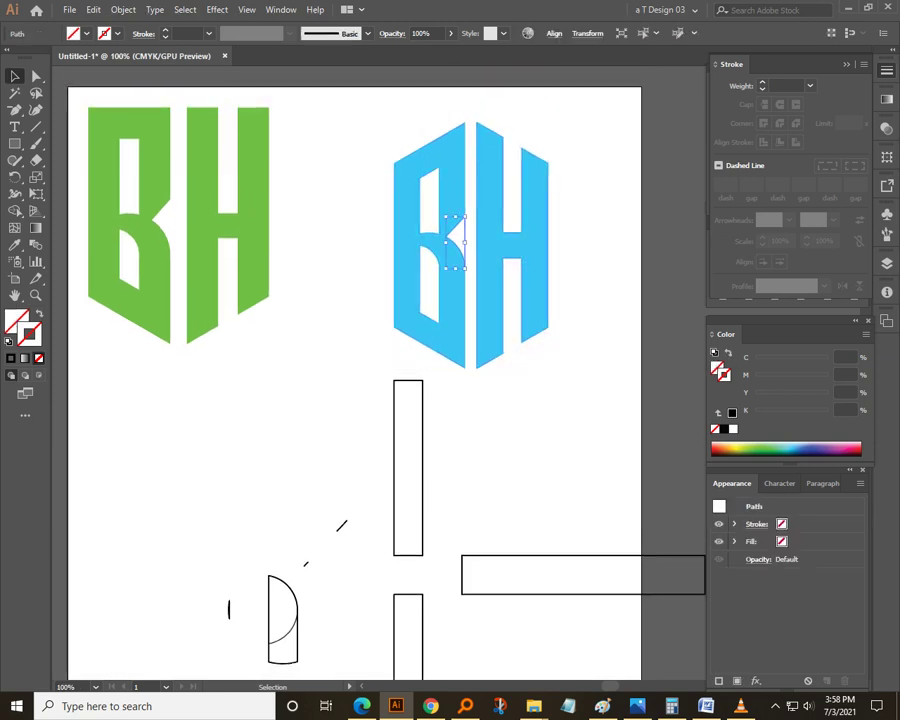
{"action": "key", "text": "Delete"}
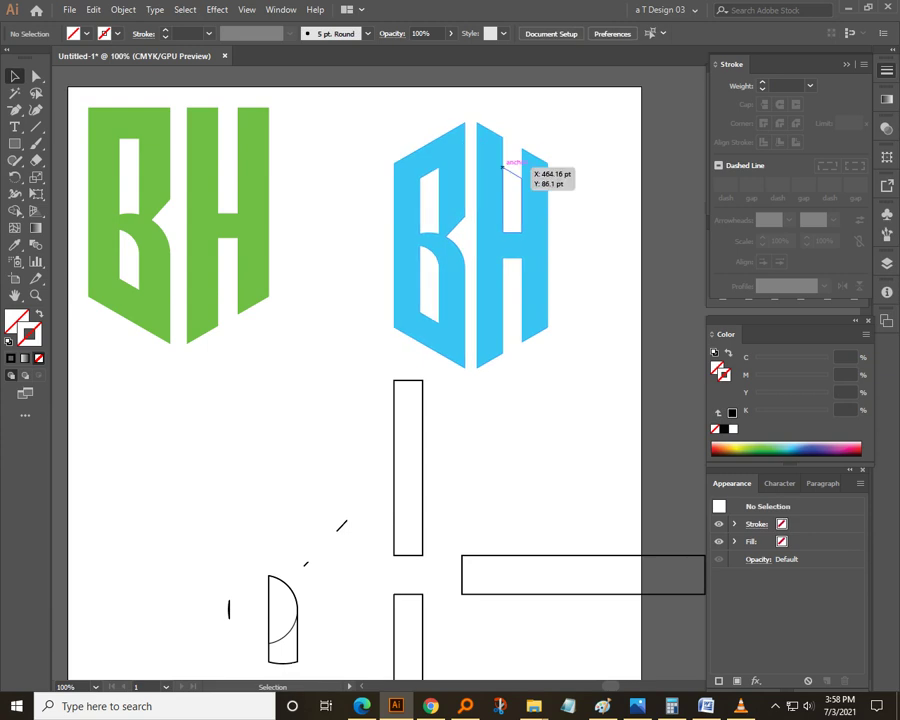
{"action": "left_click", "coordinate": [503, 167]}
{"action": "key", "text": "Delete"}
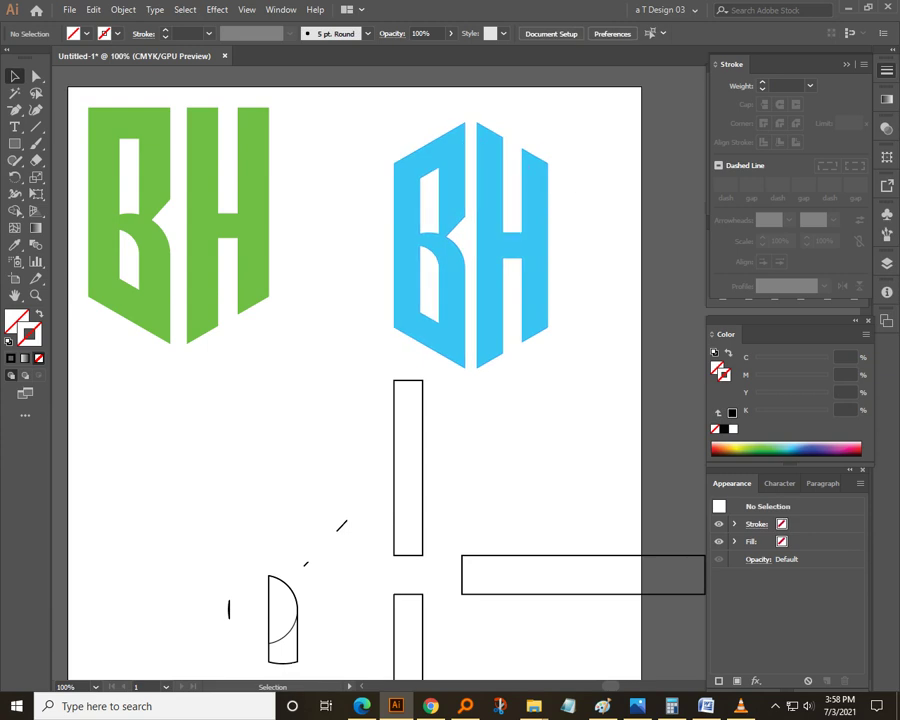
Delete the leftover path in the H's lower gap in outline view, and return to the preview display
{"action": "key", "text": "ctrl+y"}
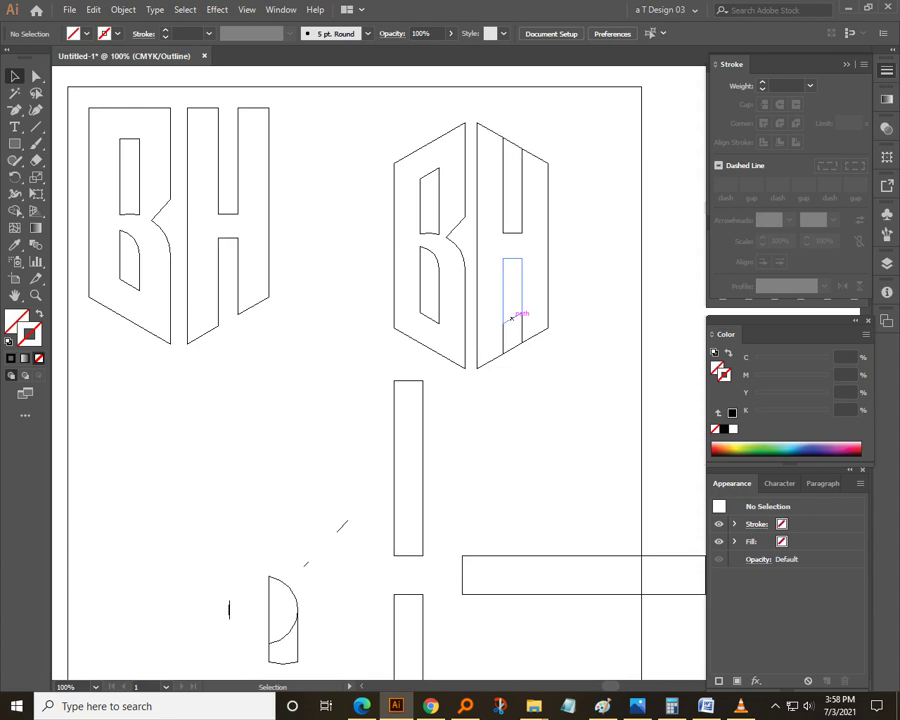
{"action": "left_click", "coordinate": [512, 316]}
{"action": "key", "text": "Delete"}
{"action": "left_click_drag", "start_coordinate": [353, 117], "coordinate": [561, 368]}
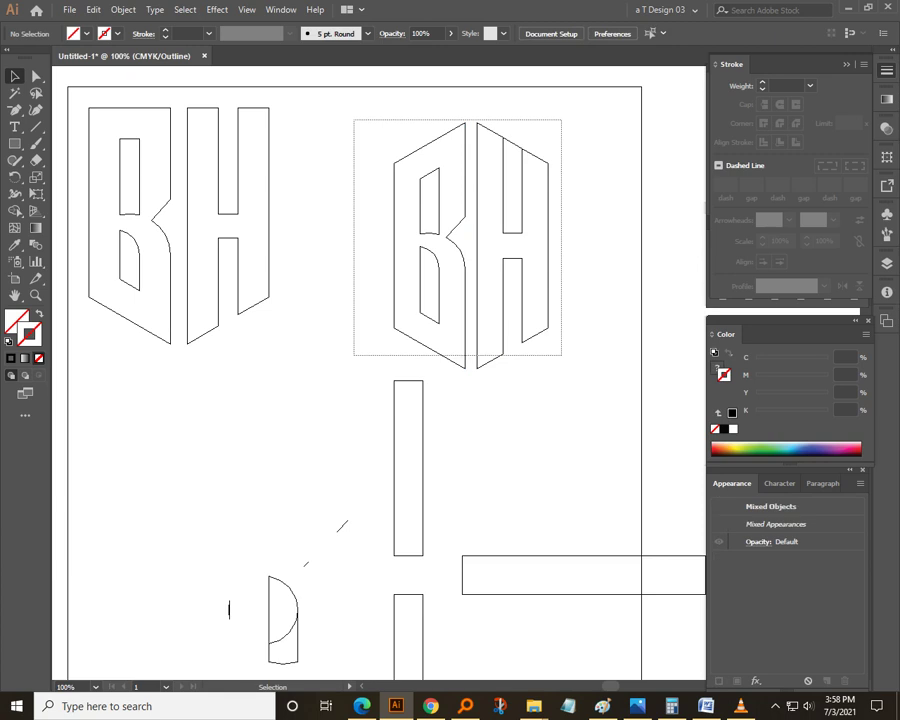
{"action": "left_click", "coordinate": [563, 368]}
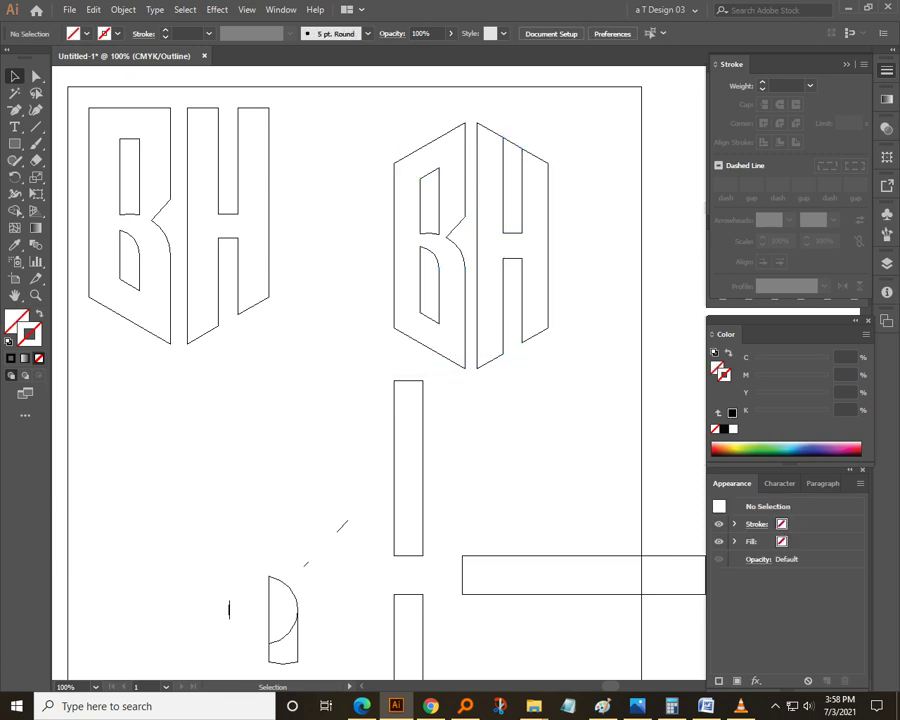
{"action": "key", "text": "ctrl+y"}
{"action": "scroll", "coordinate": [476, 368], "scroll_direction": "down", "scroll_amount": 2}
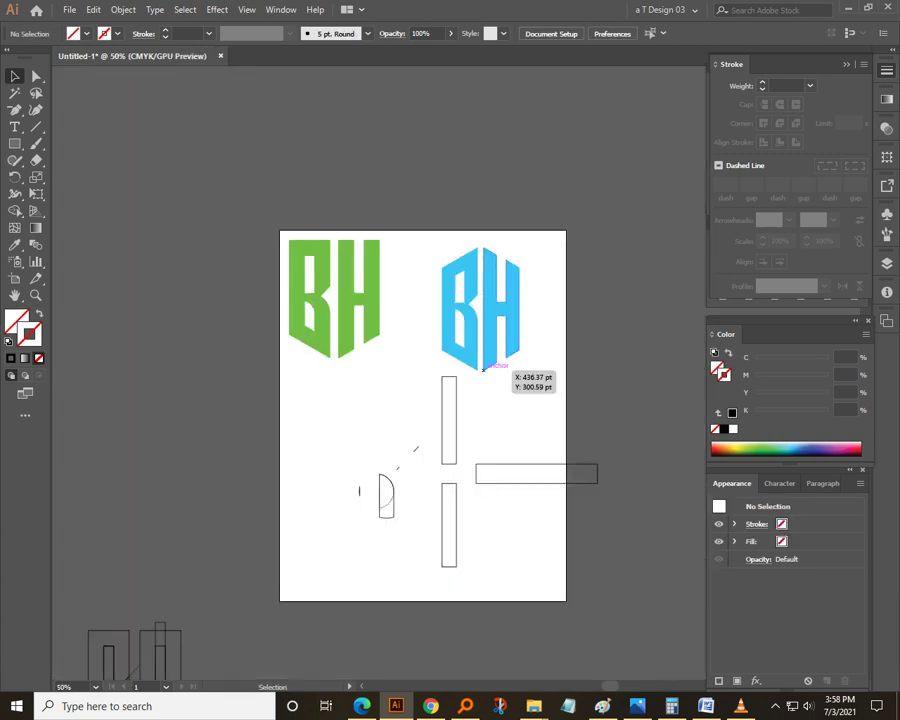
Delete all the leftover rectangles, arcs and line fragments below the blue BH monogram
{"action": "scroll", "coordinate": [476, 368], "scroll_direction": "up", "scroll_amount": 1}
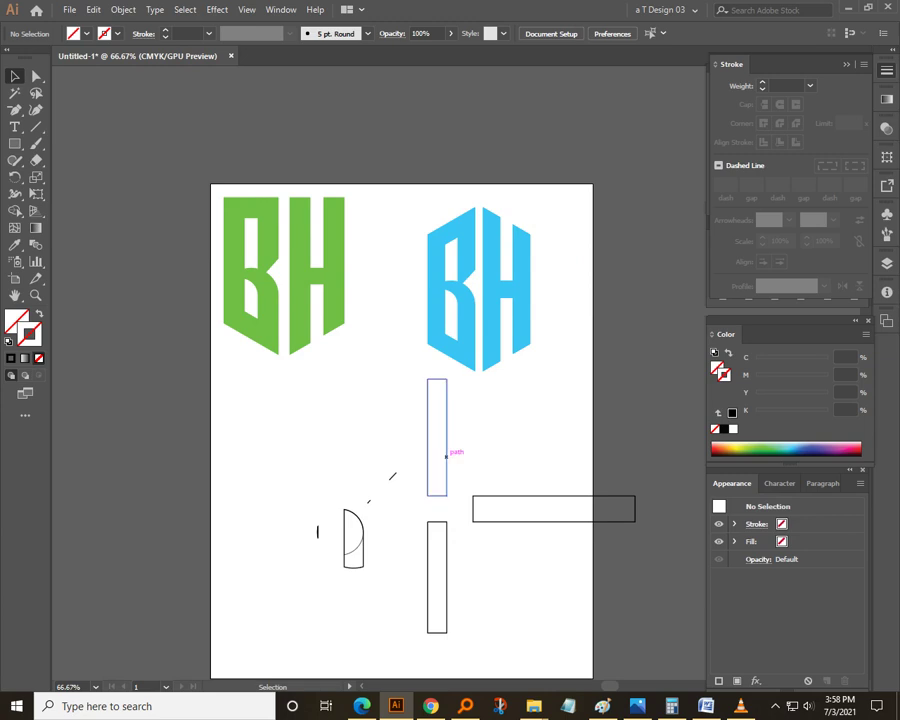
{"action": "scroll", "coordinate": [440, 435], "scroll_direction": "down", "scroll_amount": 1}
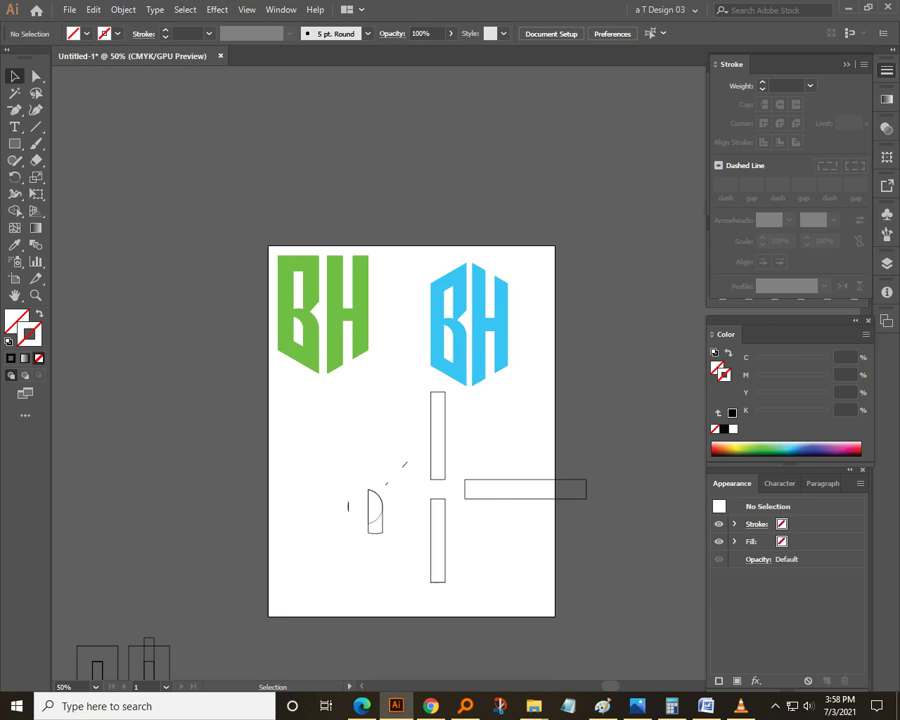
{"action": "scroll", "coordinate": [411, 400], "scroll_direction": "down", "scroll_amount": 2}
{"action": "left_click_drag", "start_coordinate": [308, 392], "coordinate": [490, 514]}
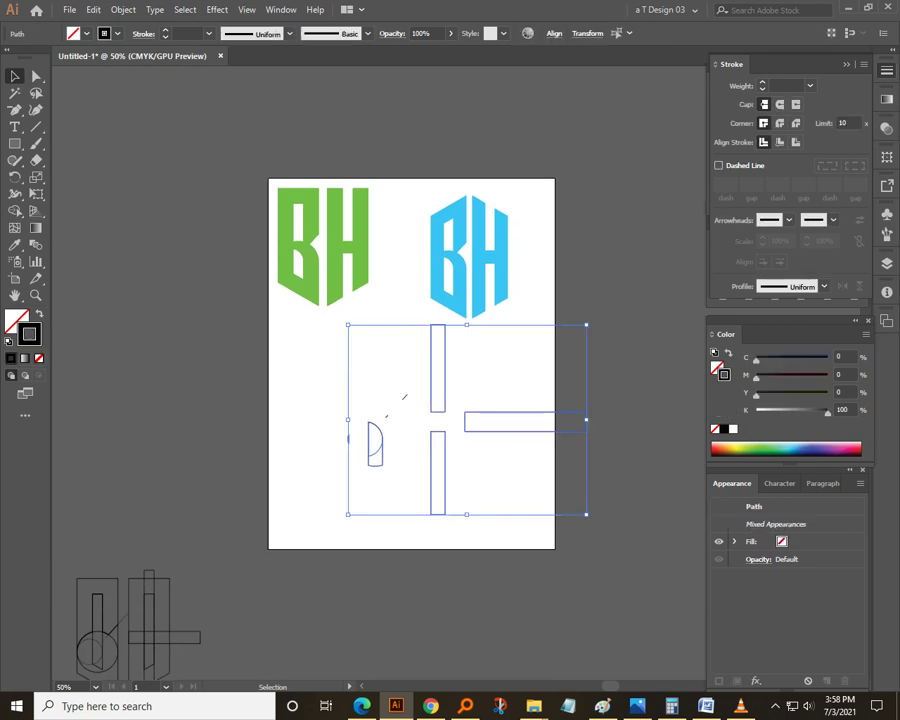
{"action": "key", "text": "Delete"}
Select all the pieces of the blue BH monogram
{"action": "scroll", "coordinate": [463, 282], "scroll_direction": "up", "scroll_amount": 3}
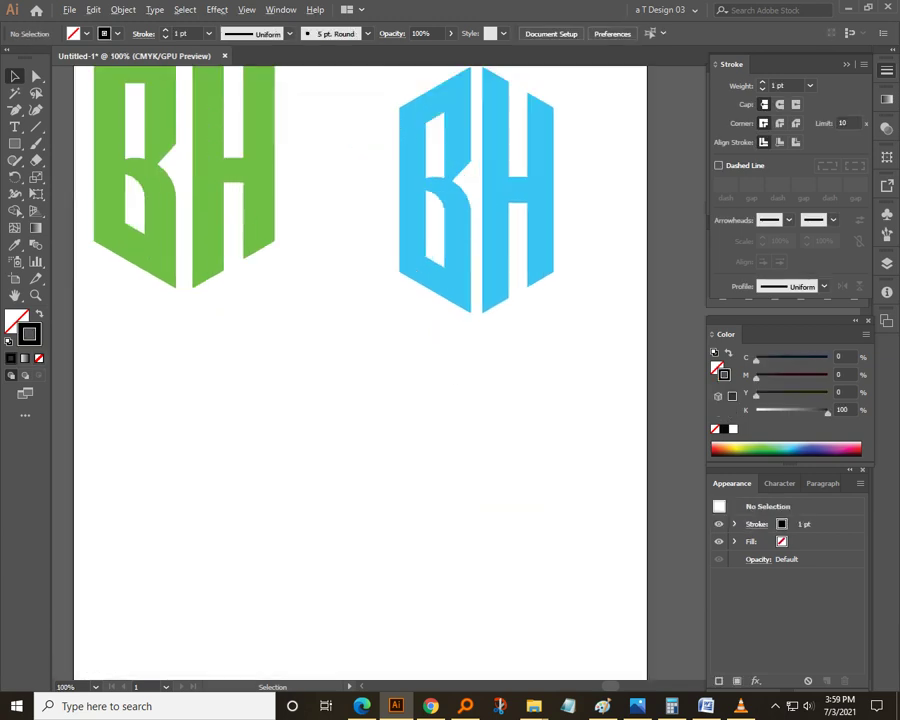
{"action": "scroll", "coordinate": [360, 380], "scroll_direction": "up", "scroll_amount": 2}
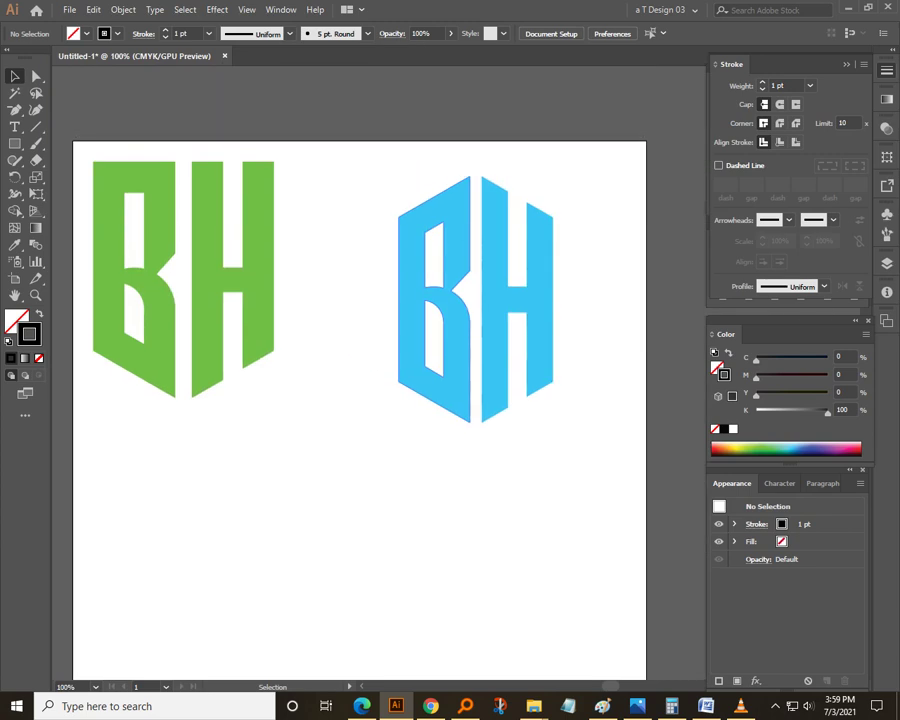
{"action": "scroll", "coordinate": [465, 319], "scroll_direction": "up", "scroll_amount": 1}
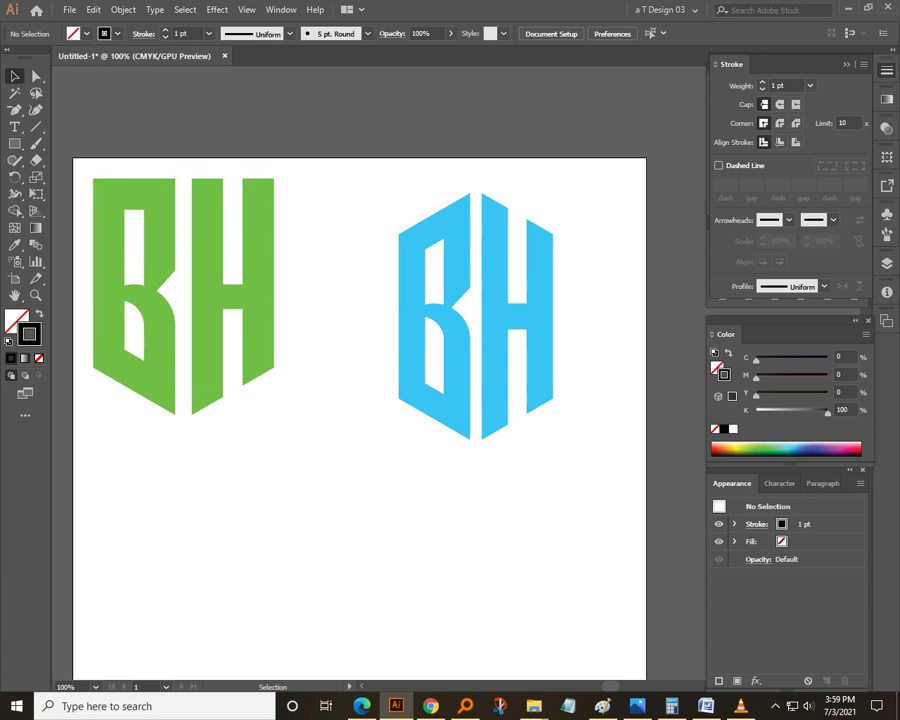
{"action": "left_click_drag", "start_coordinate": [366, 251], "coordinate": [570, 450]}
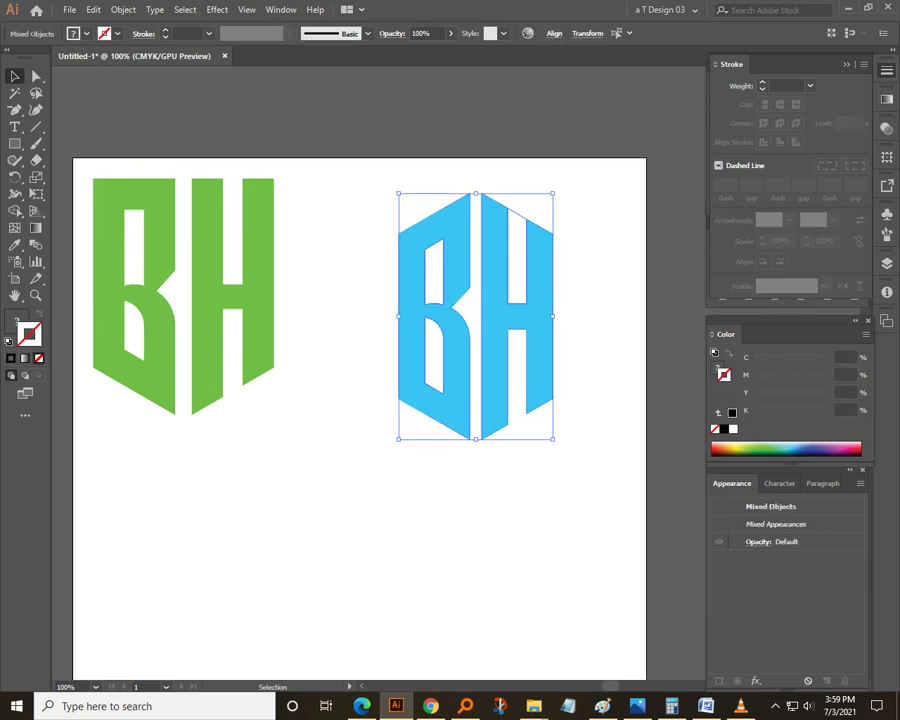